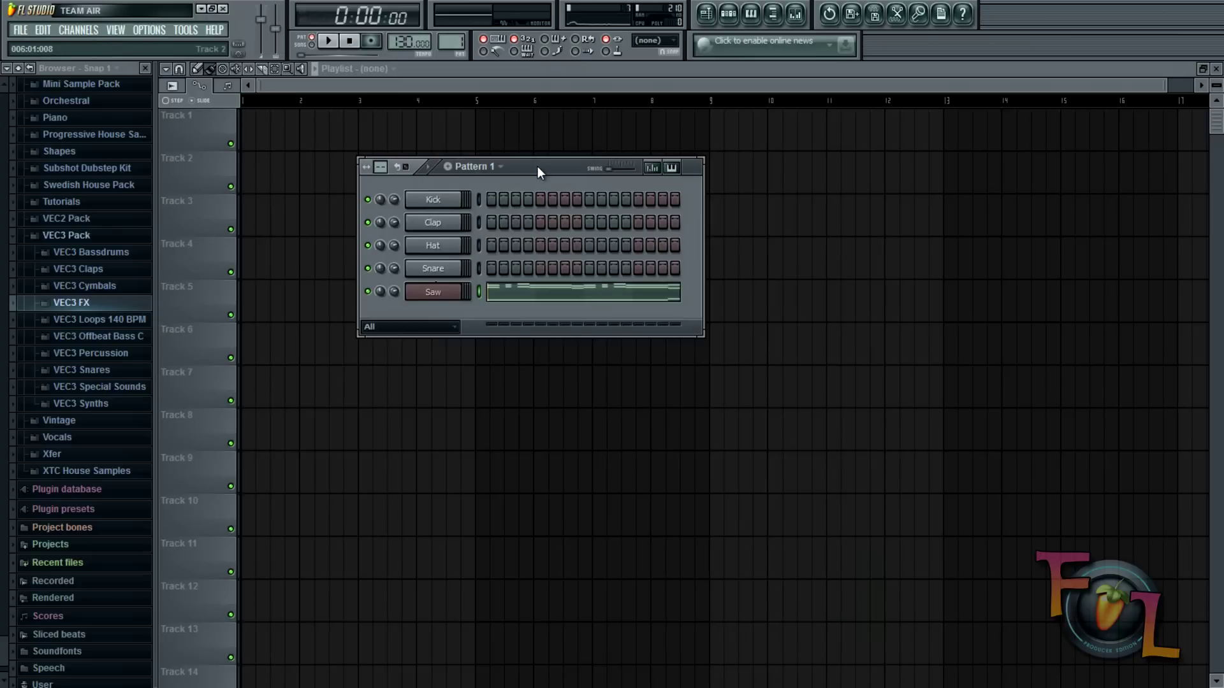
- Position the pattern window and play the pattern briefly to preview it
drag(537, 167, 539, 162)
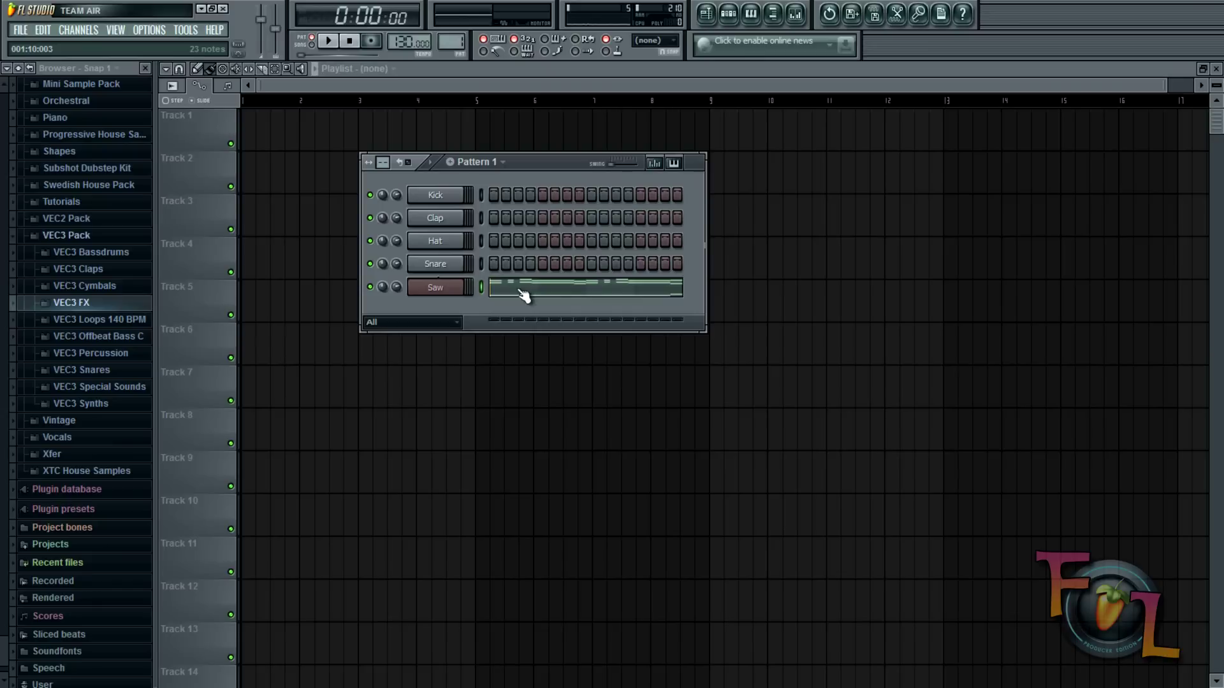
key(space)
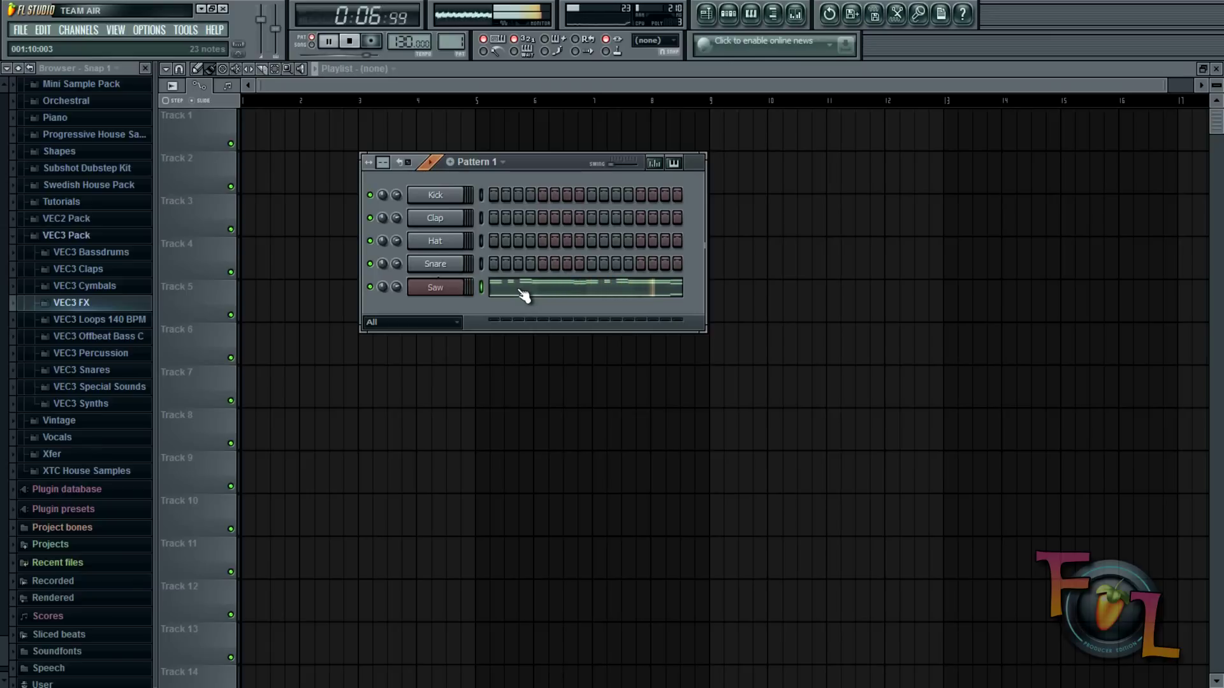
key(space)
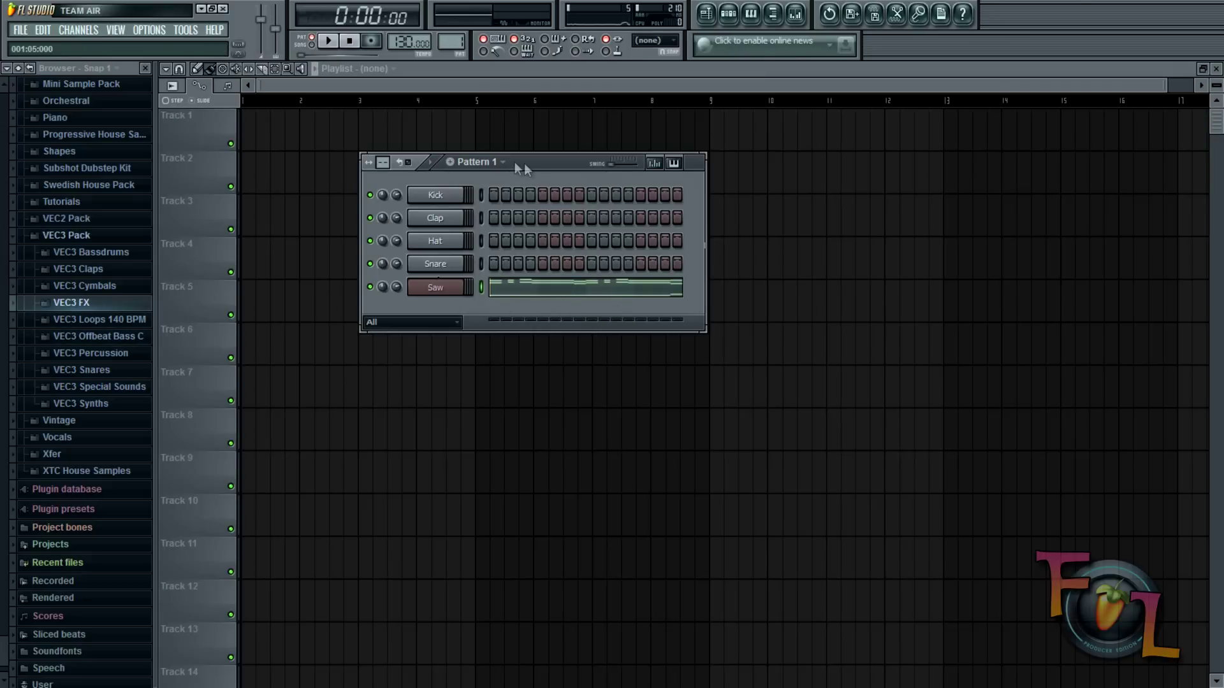
- Collapse VEC3 Pack, show Saw's notes in the piano roll, and resize Pattern 1 to 32 steps
drag(532, 163, 528, 163)
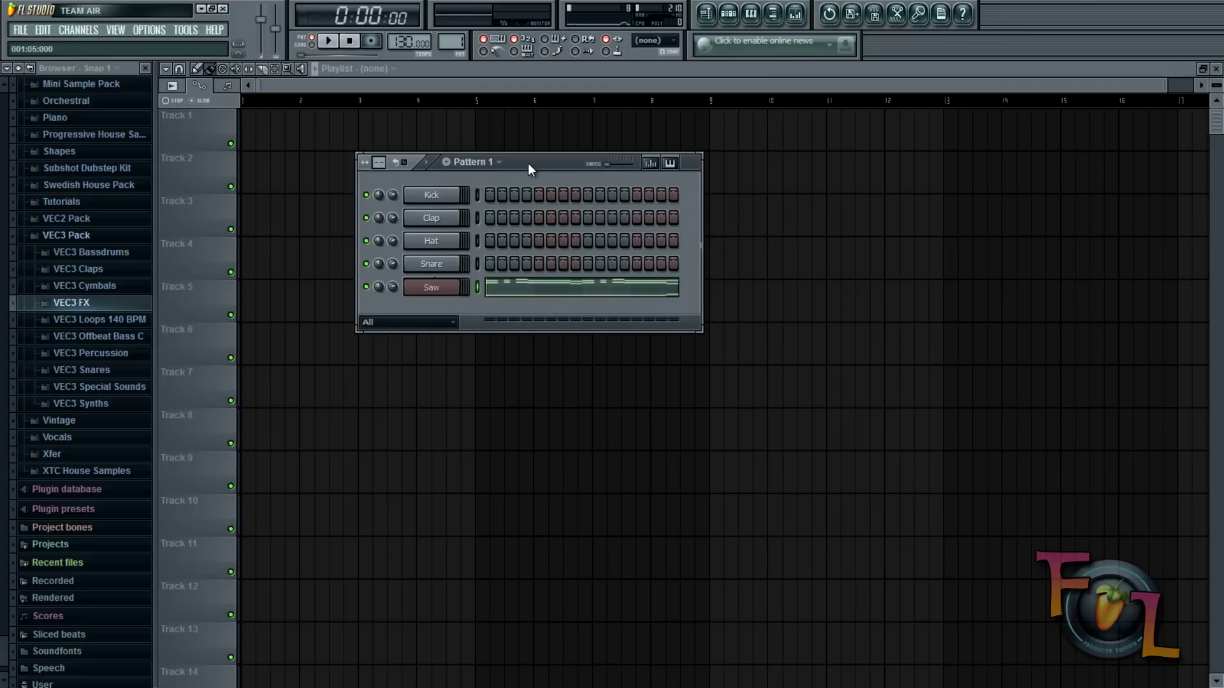
click(81, 237)
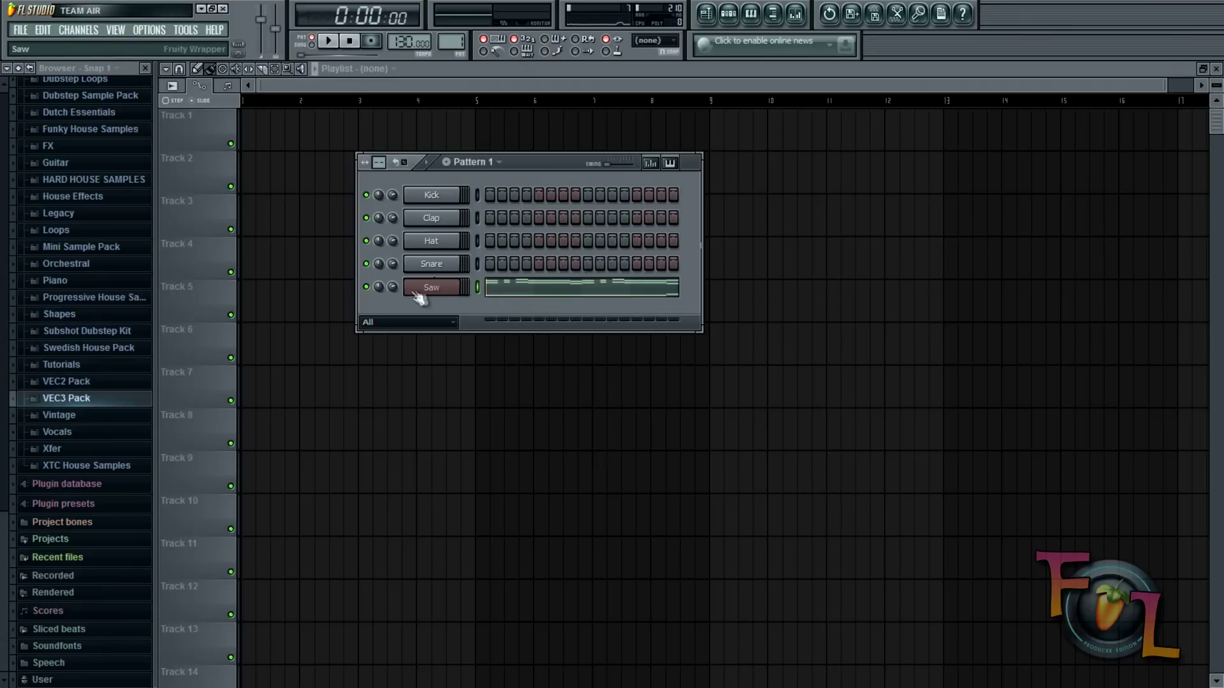
click(516, 297)
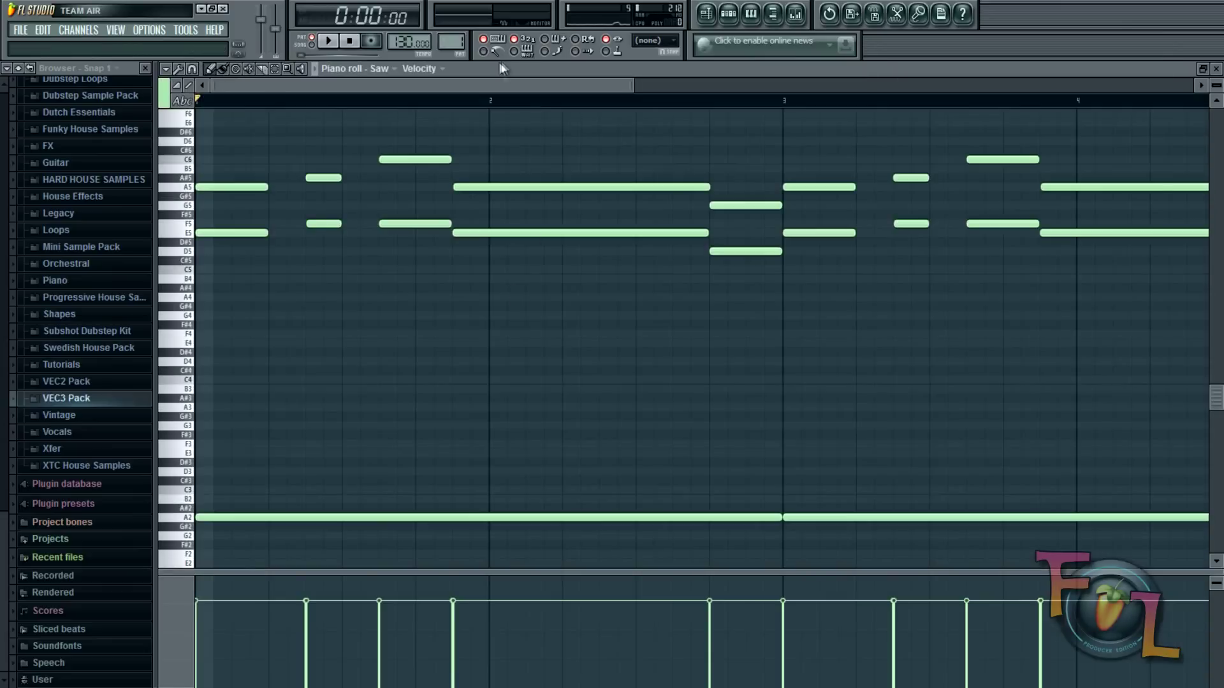
click(729, 13)
drag(366, 162, 370, 162)
drag(614, 162, 541, 162)
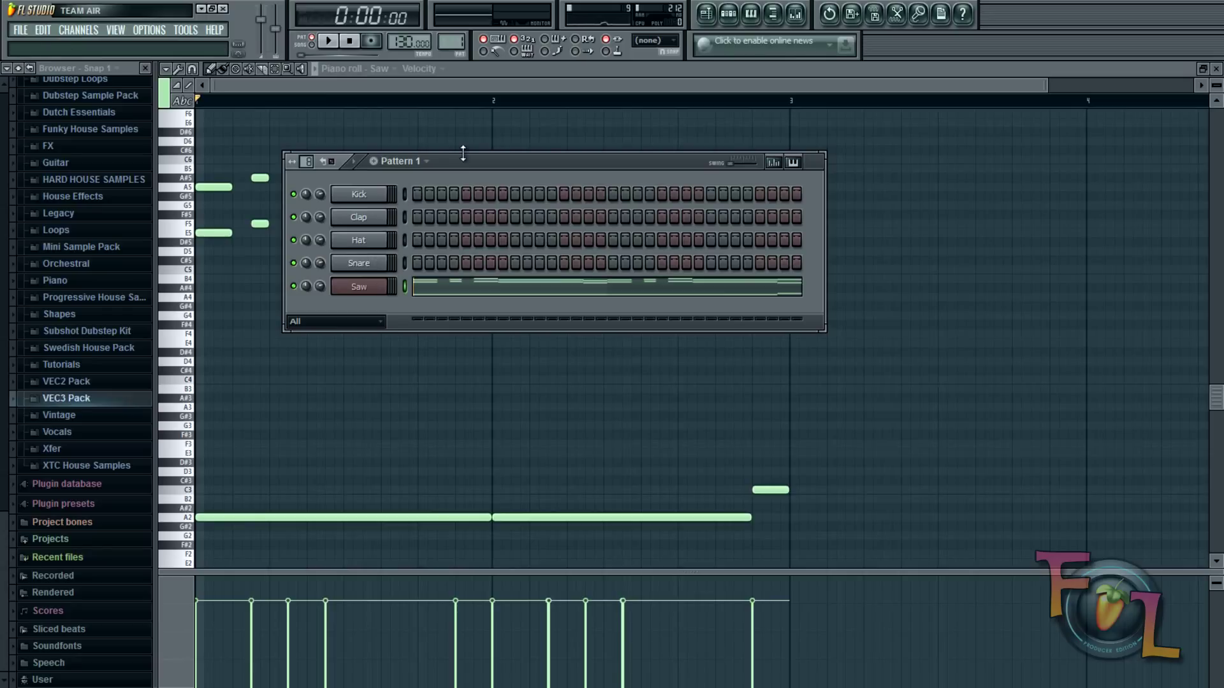
- Fill the Kick channel every 4 steps, rename it 'Silent', and bring up its channel settings
right_click(355, 196)
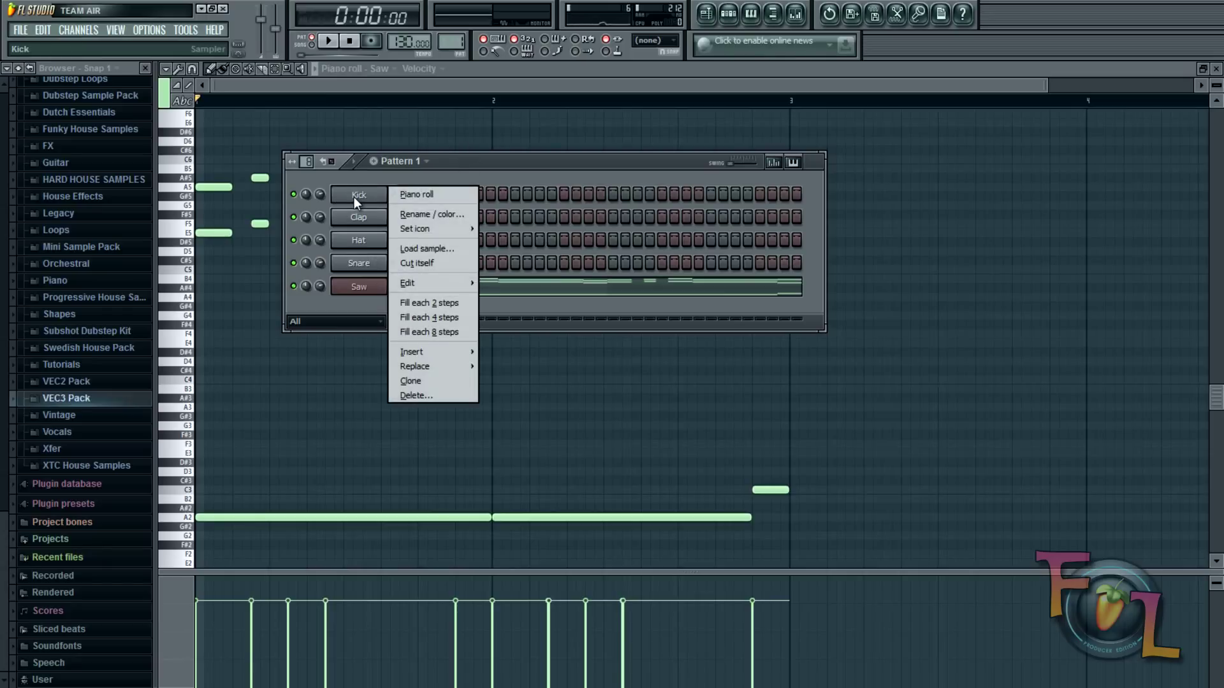
click(450, 316)
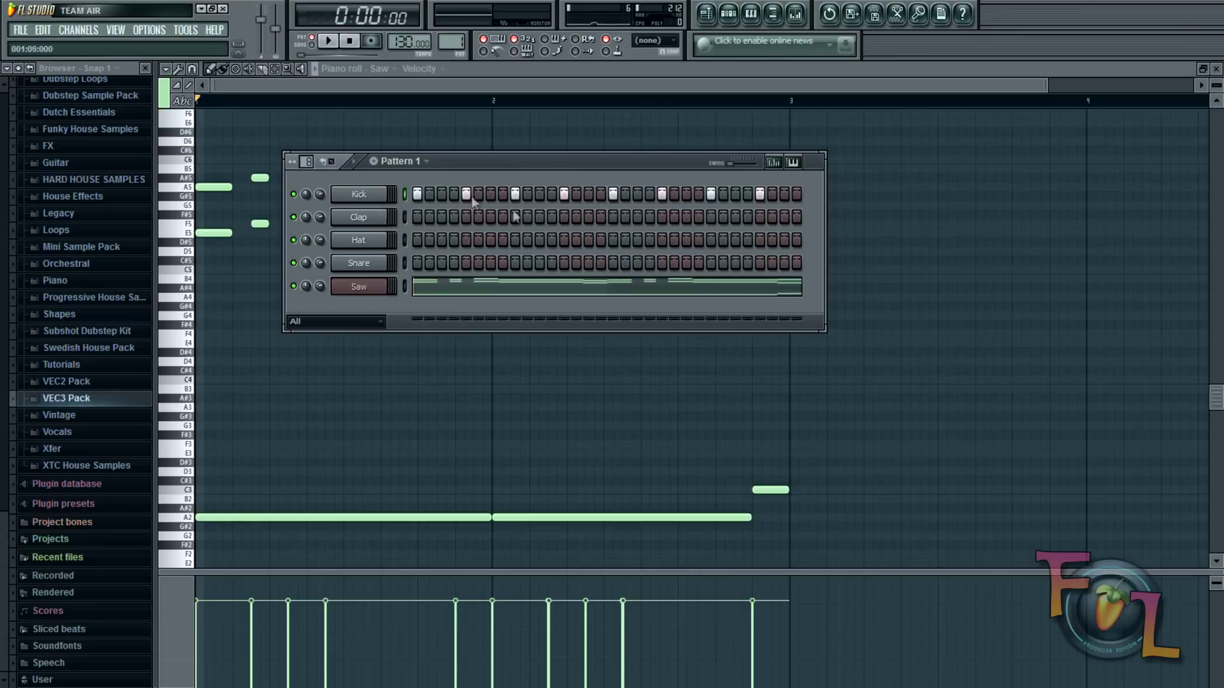
right_click(375, 198)
click(413, 209)
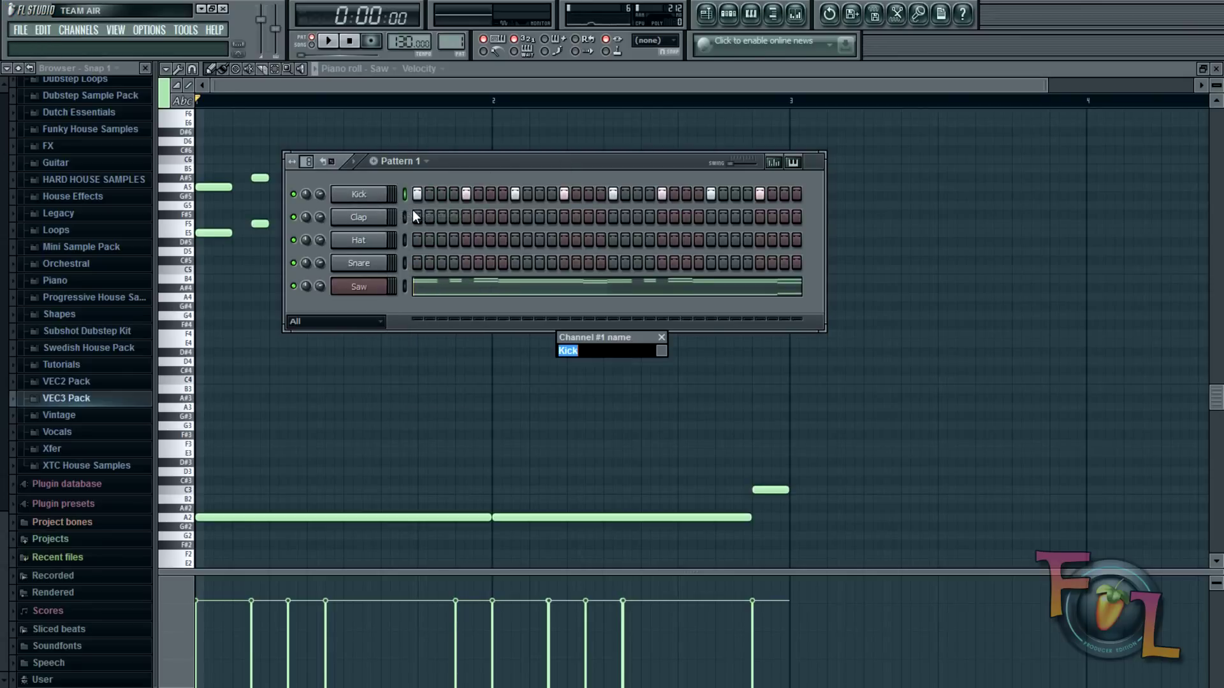
text(Sllent)
key(Return)
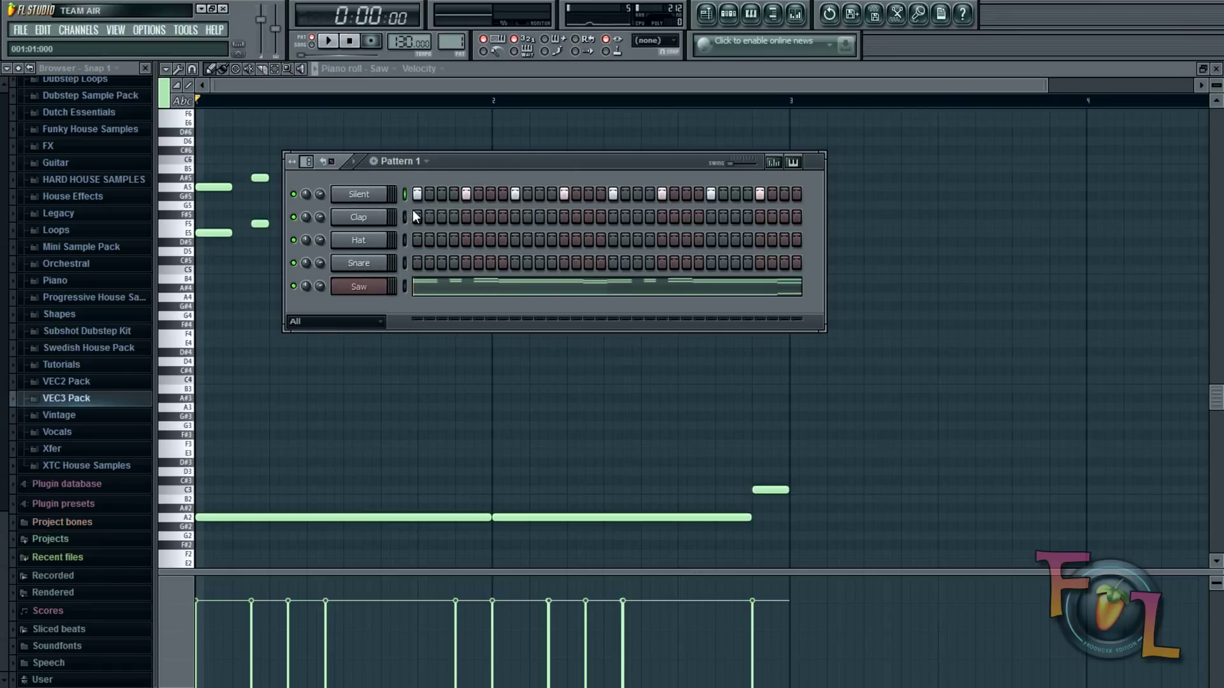
click(367, 197)
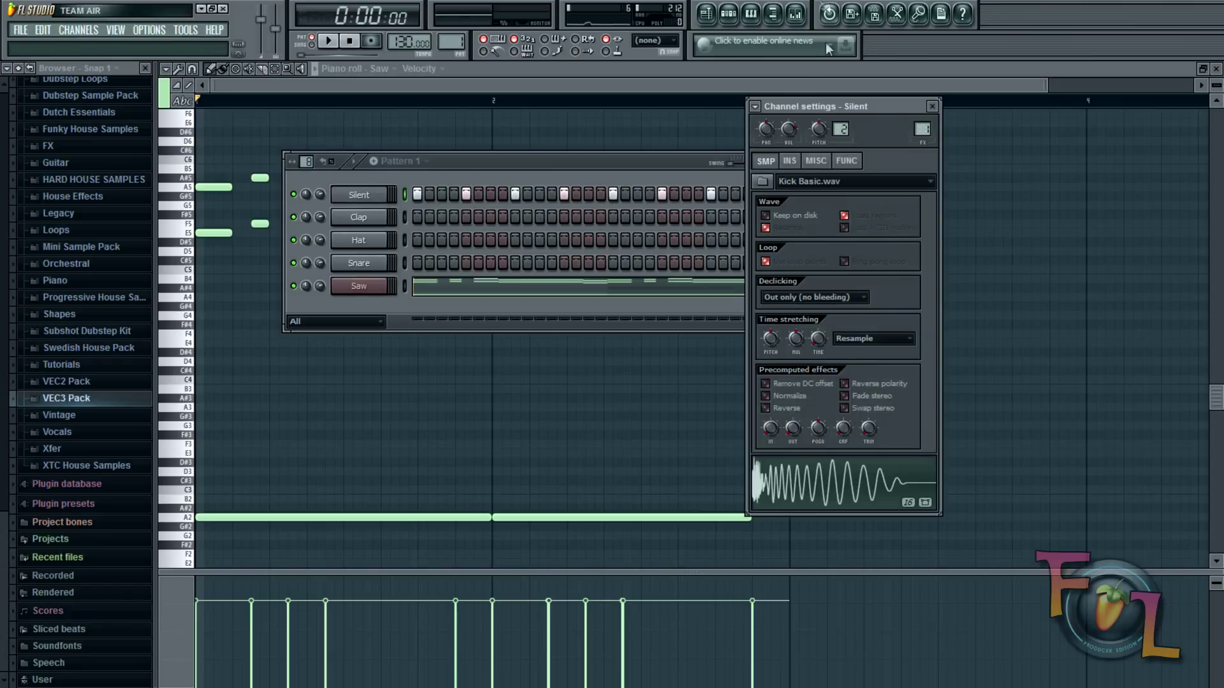
- Assign Silent to free mixer track 5 and list effects for its first slot
click(755, 107)
click(779, 146)
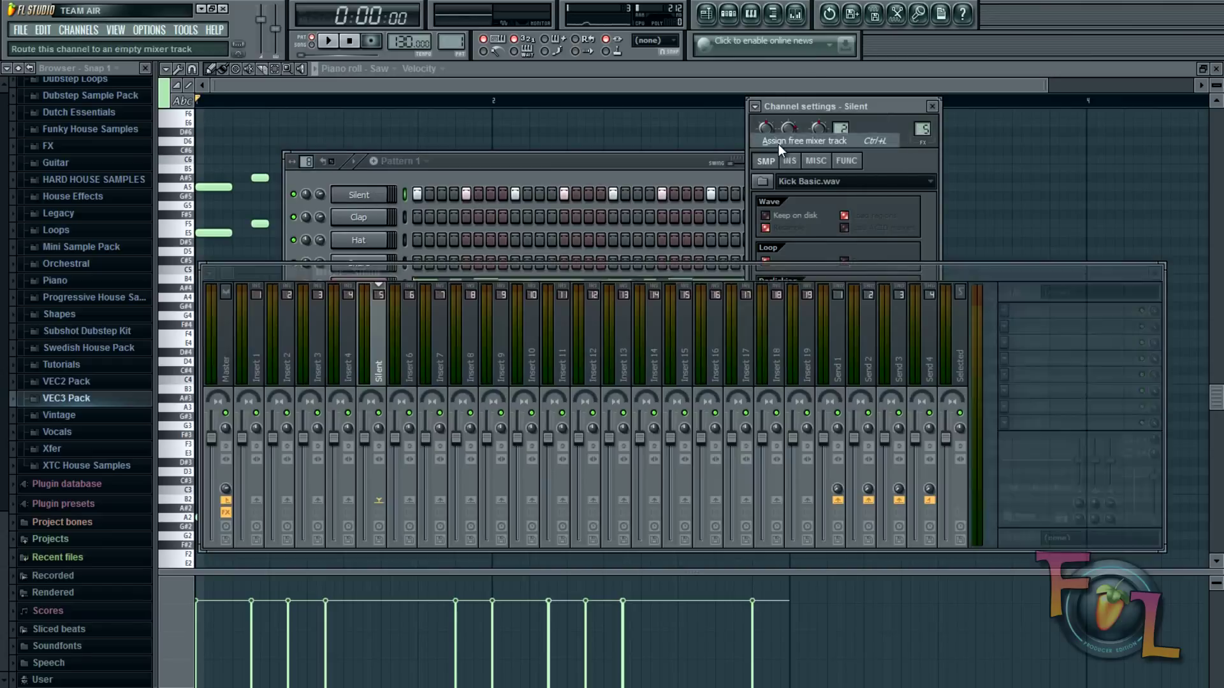
click(1003, 312)
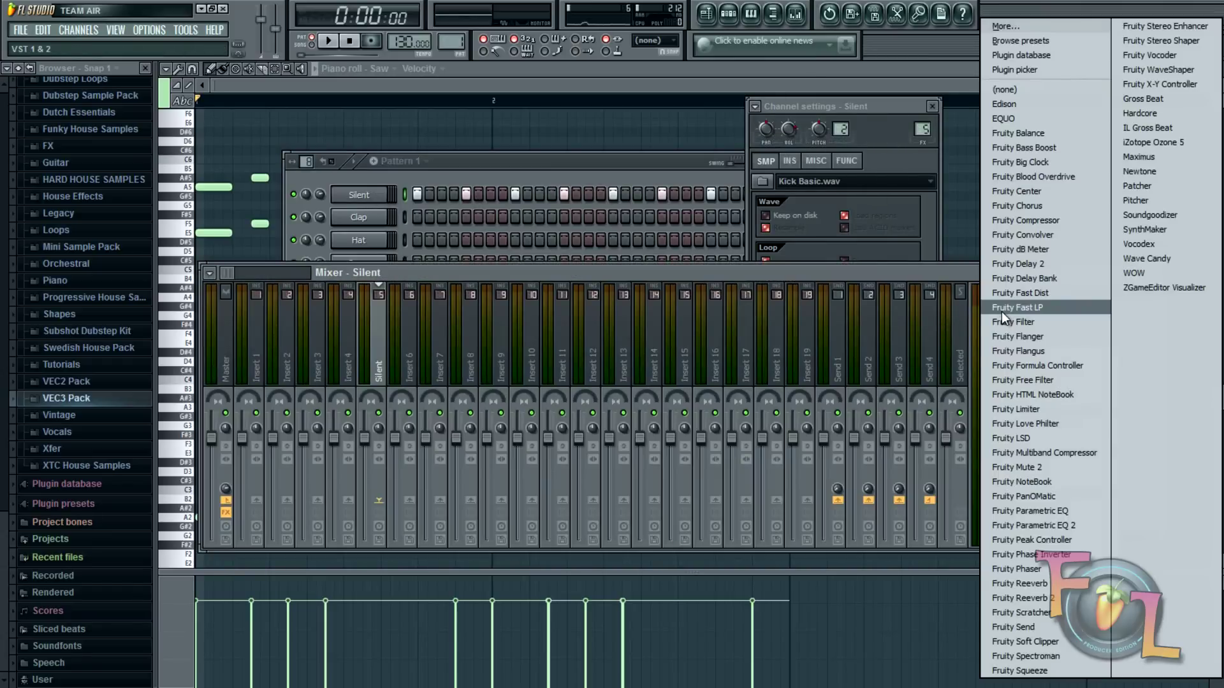
- Load Fruity Peak Controller into insert 5's first slot, position its window, and audition playback
click(1064, 540)
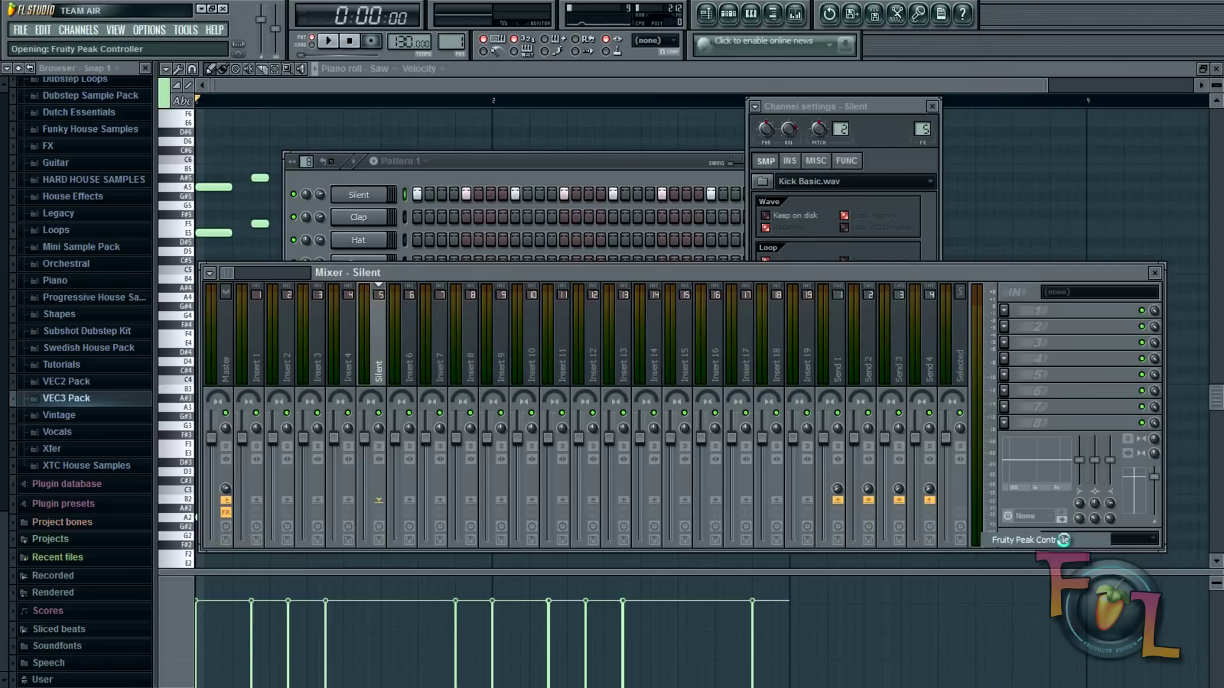
drag(278, 171, 575, 309)
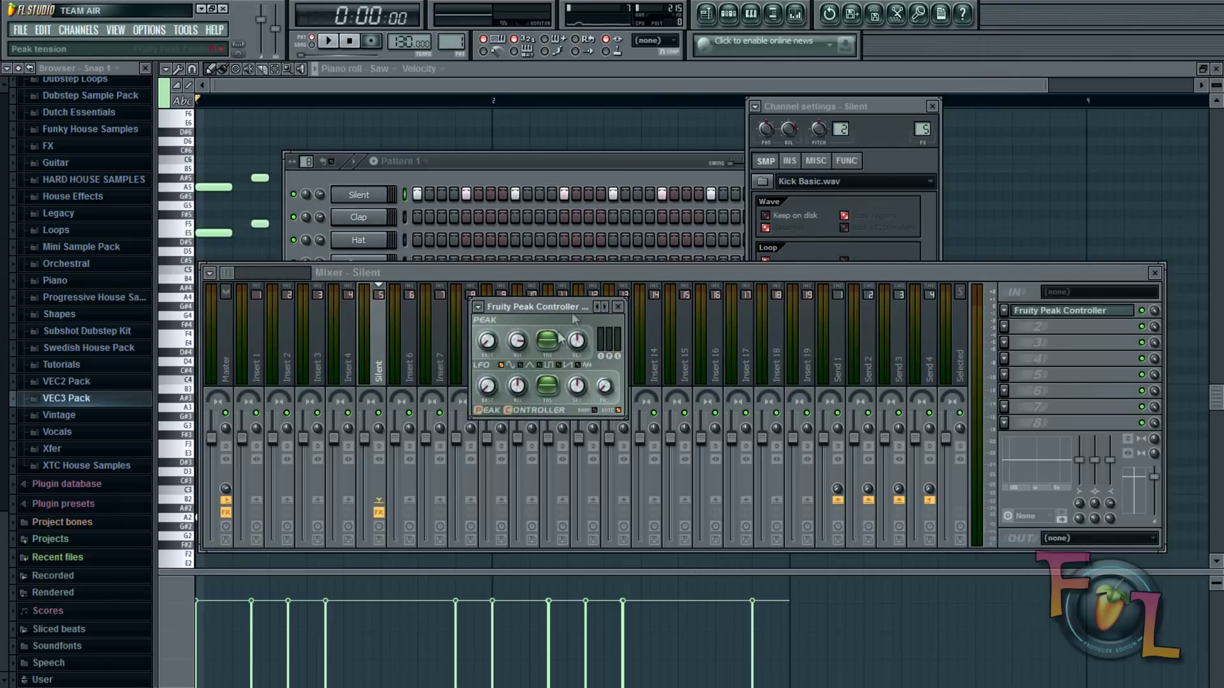
drag(554, 303, 506, 282)
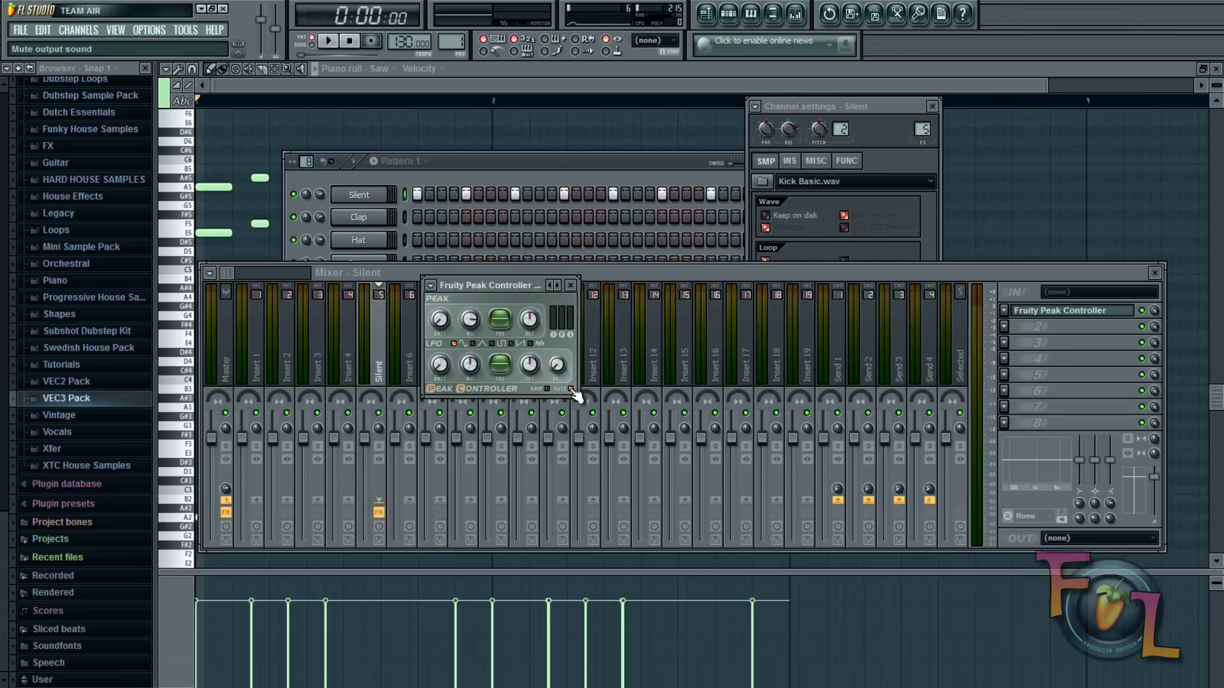
key(space)
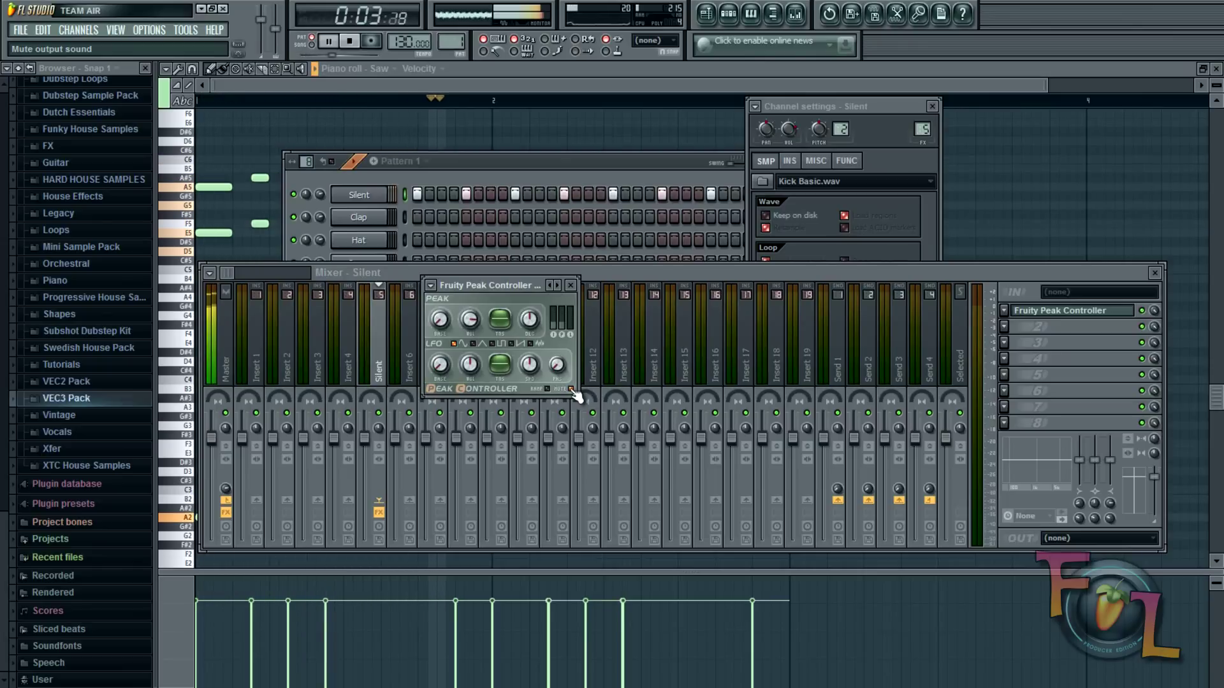
key(space)
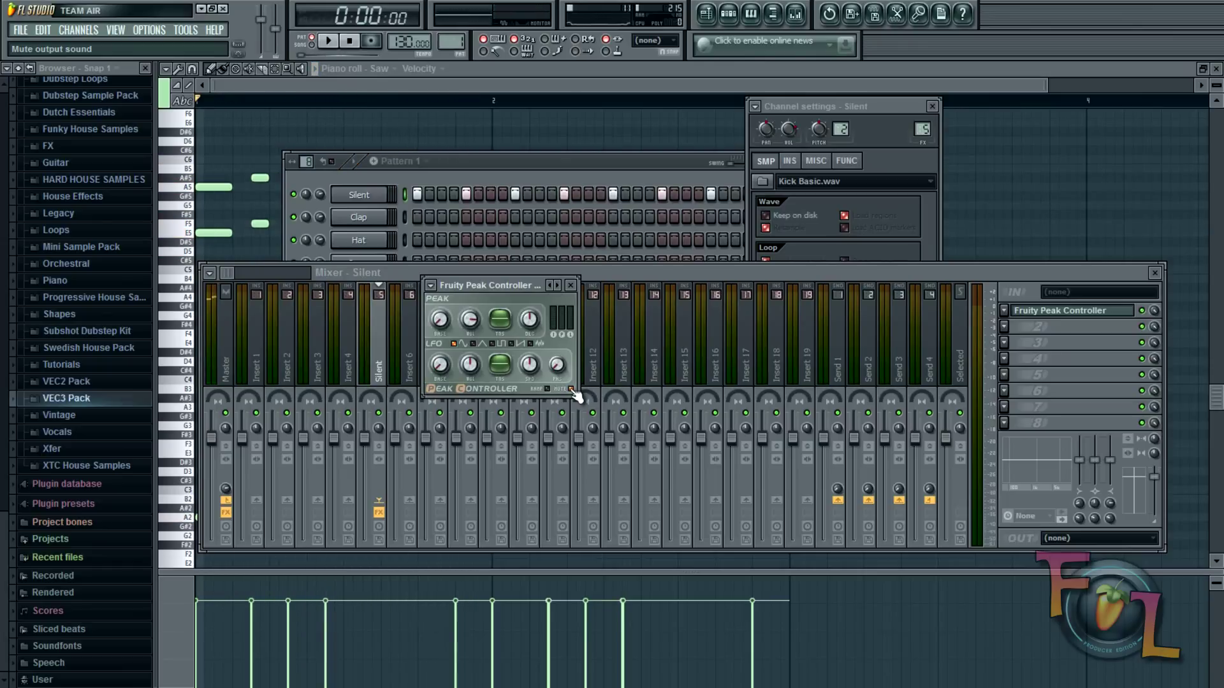
key(space)
key(space)
- Bring up the Saw synth's Massive plugin and arrange the Massive and Saw settings windows
click(527, 162)
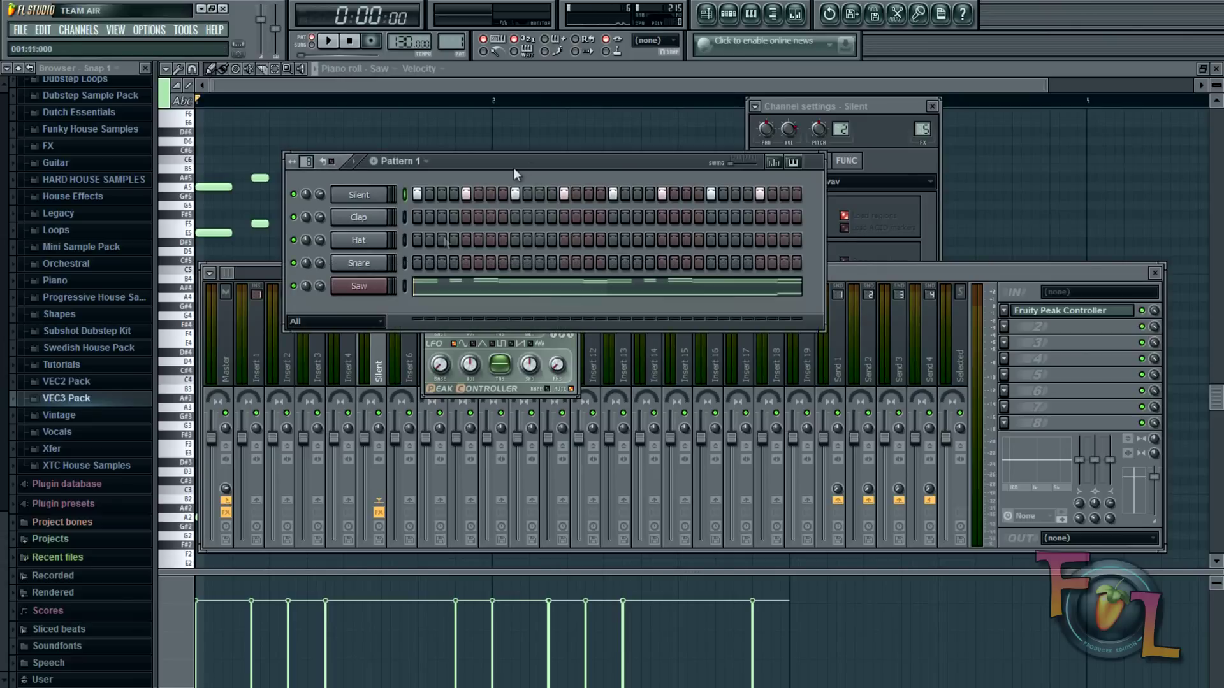
click(373, 286)
drag(529, 169, 549, 272)
drag(854, 104, 830, 137)
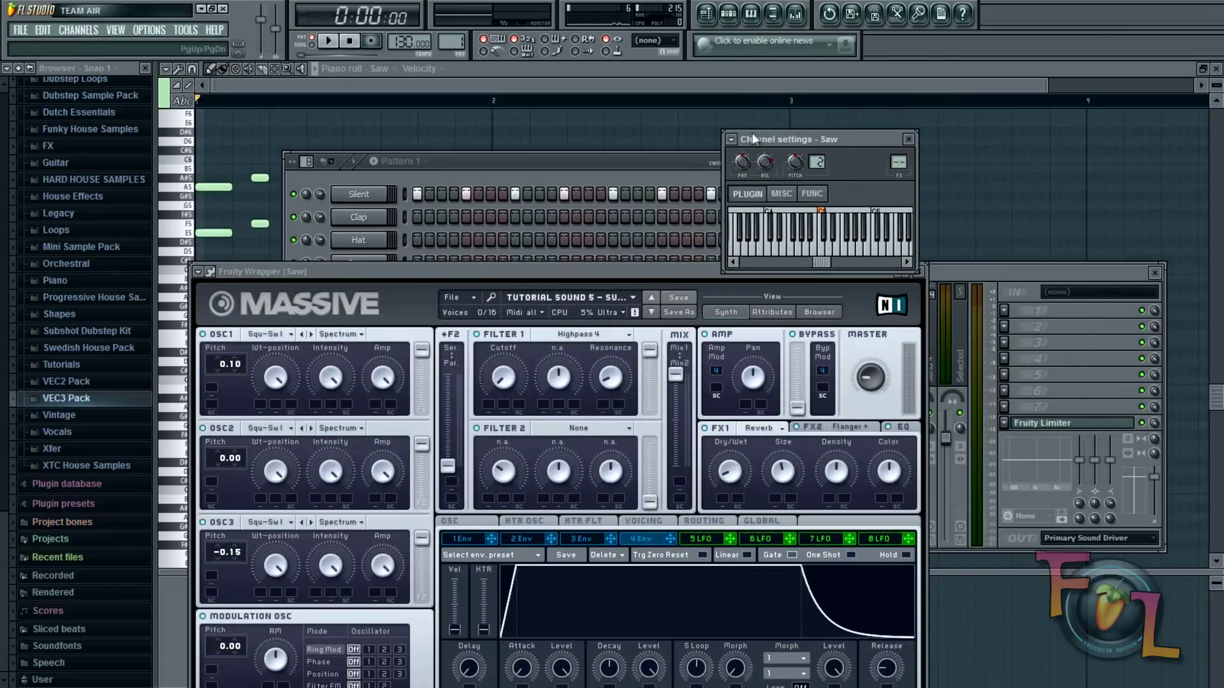
- Assign Saw to free mixer track 6 and list effects for its first slot
click(732, 139)
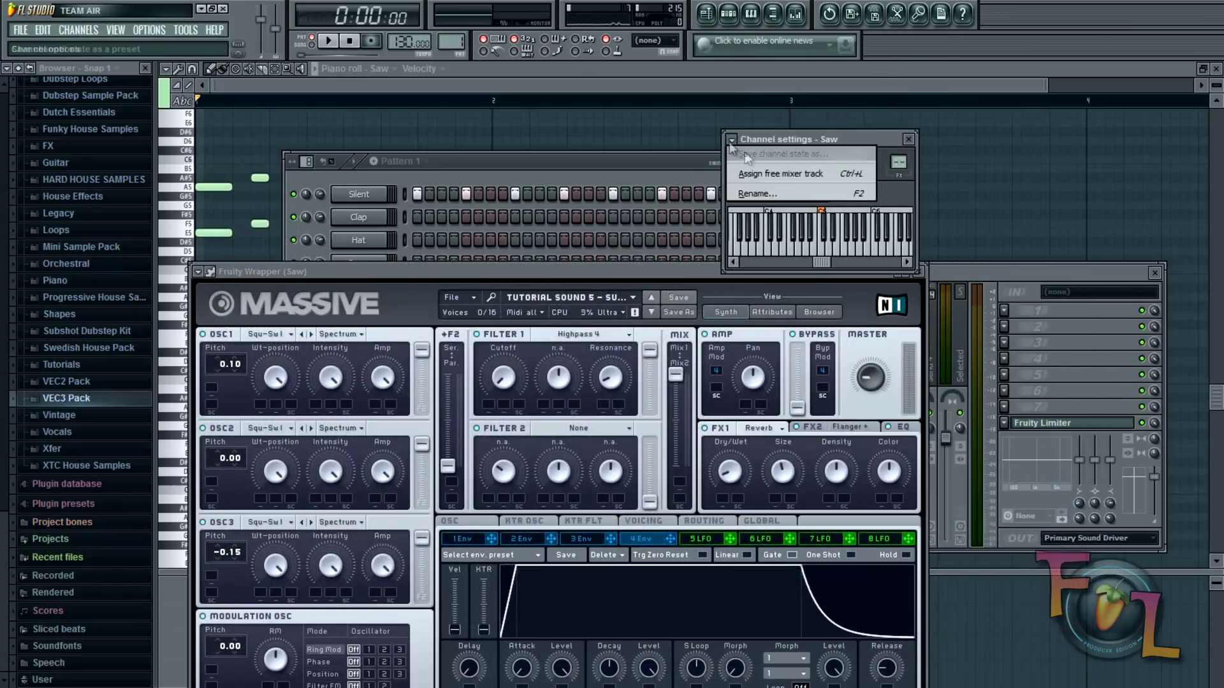
click(756, 174)
click(1004, 311)
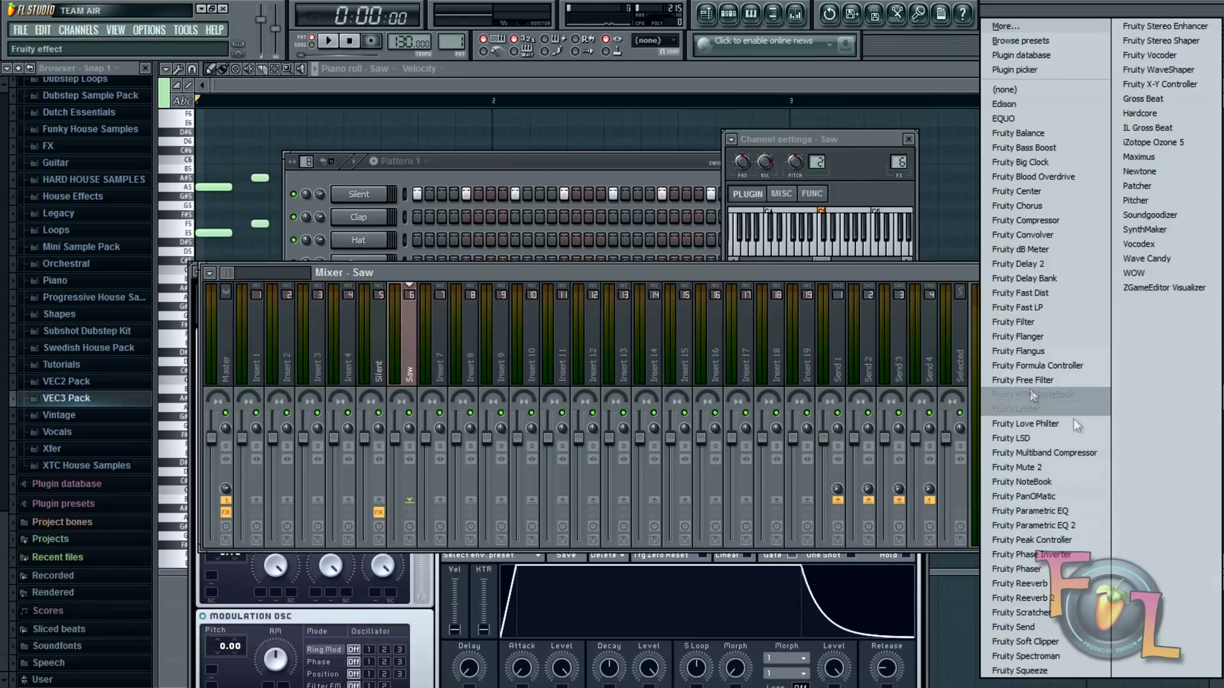
- Load Fruity Compressor into Saw insert 6's first slot and place its window over the mixer
click(1043, 220)
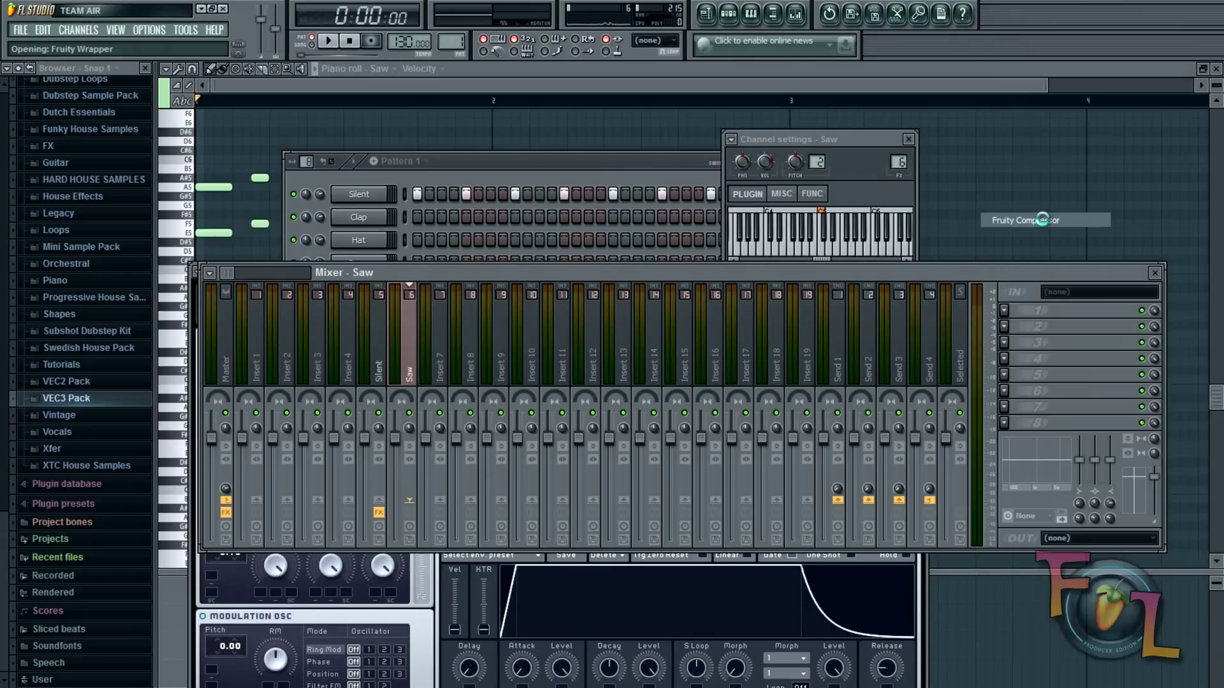
drag(409, 172, 874, 299)
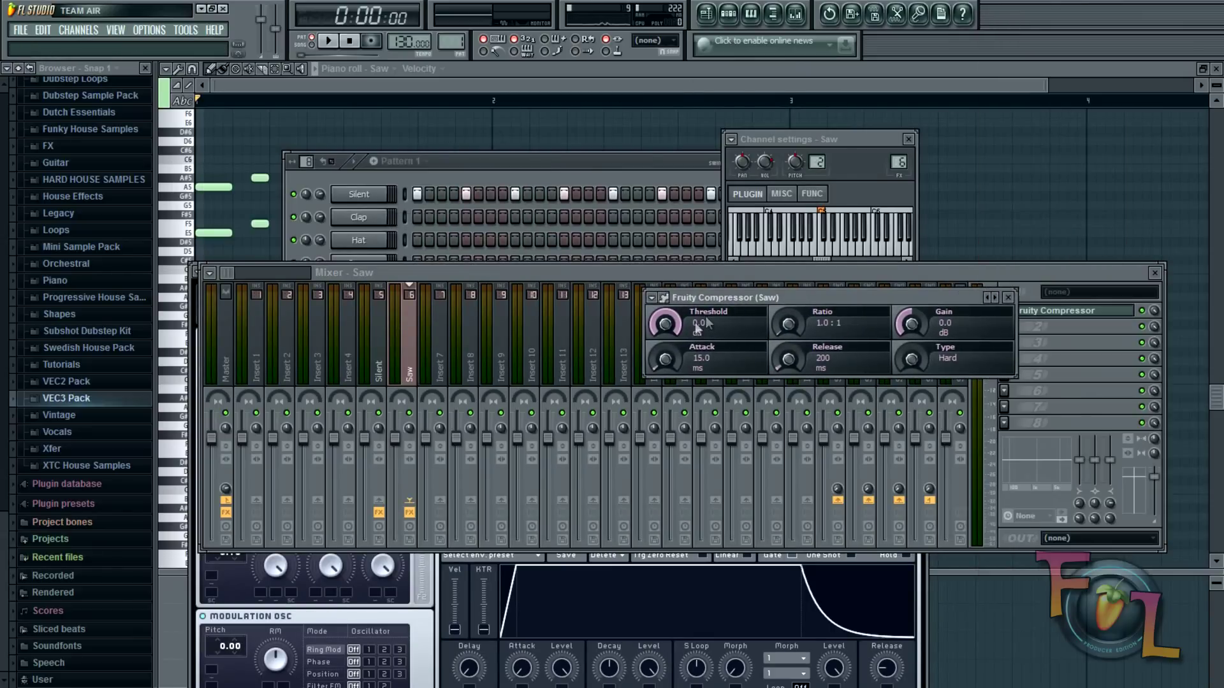
drag(754, 297, 542, 294)
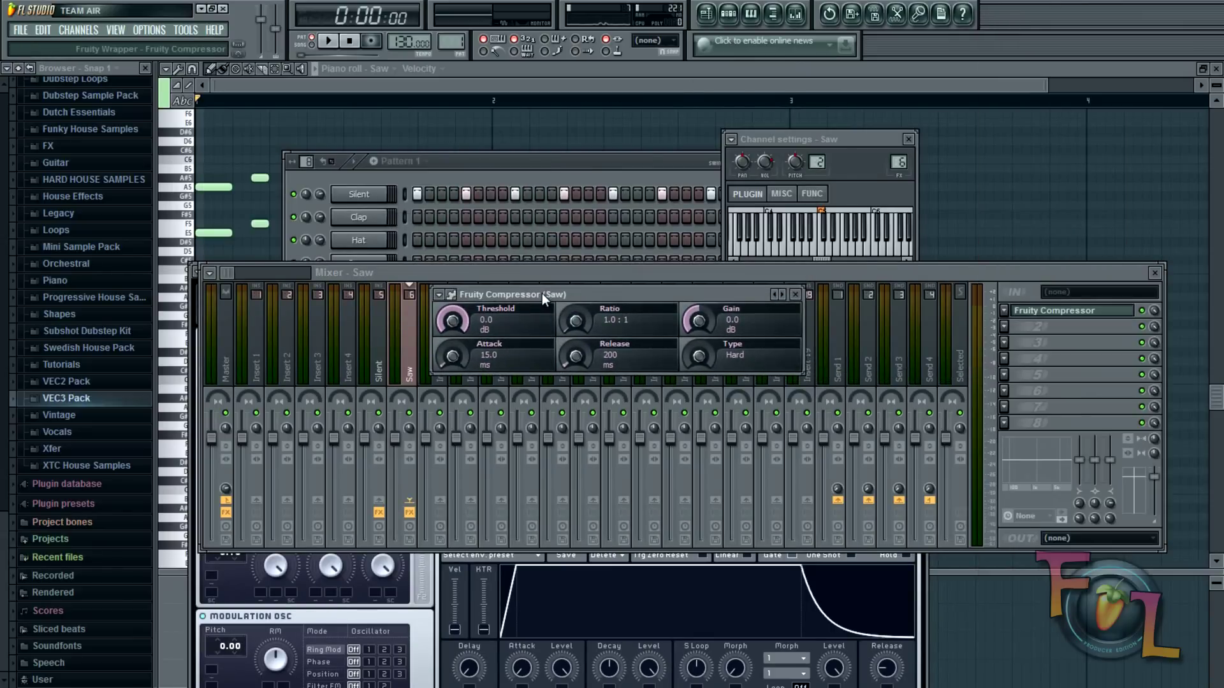
- Link the compressor Threshold to Peak ctrl (Silent) - Peak using the Inverted mapping formula
right_click(460, 317)
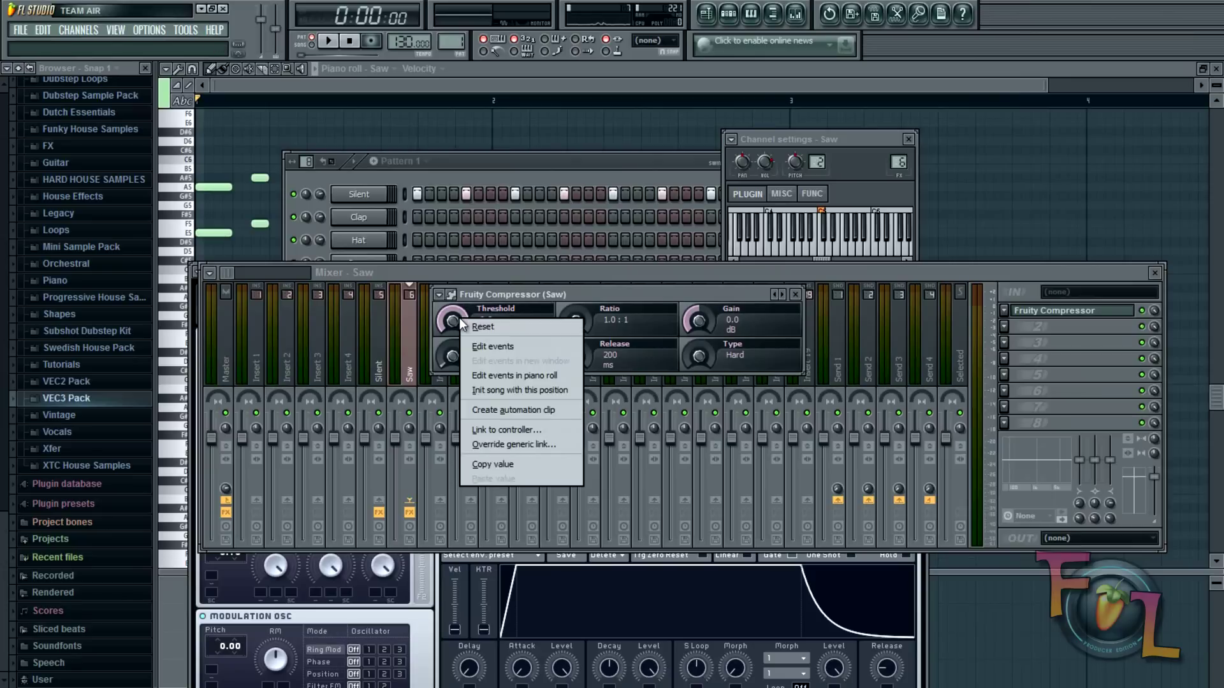
click(519, 428)
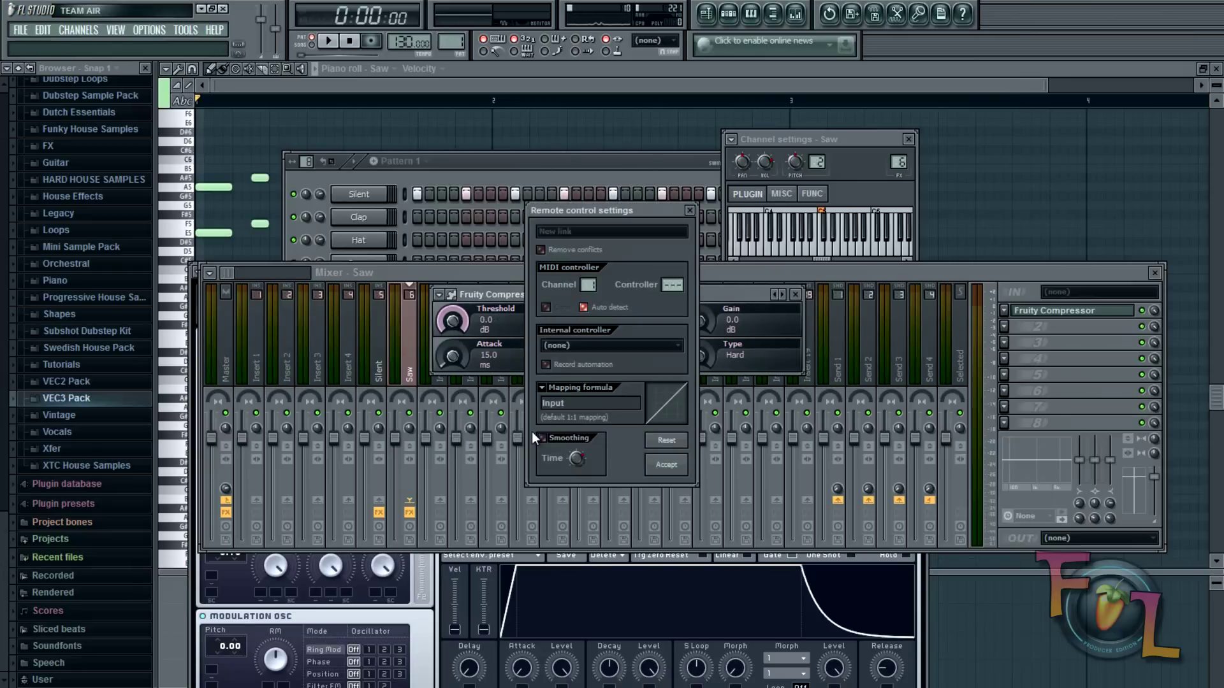
click(573, 346)
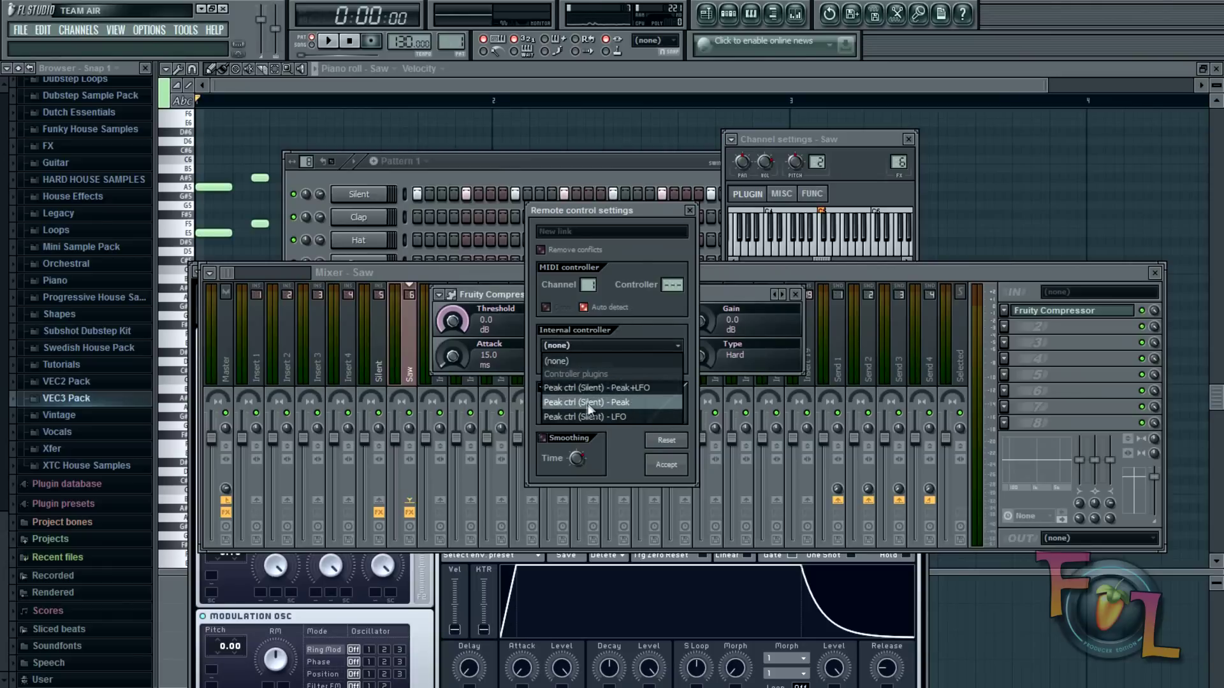
click(631, 405)
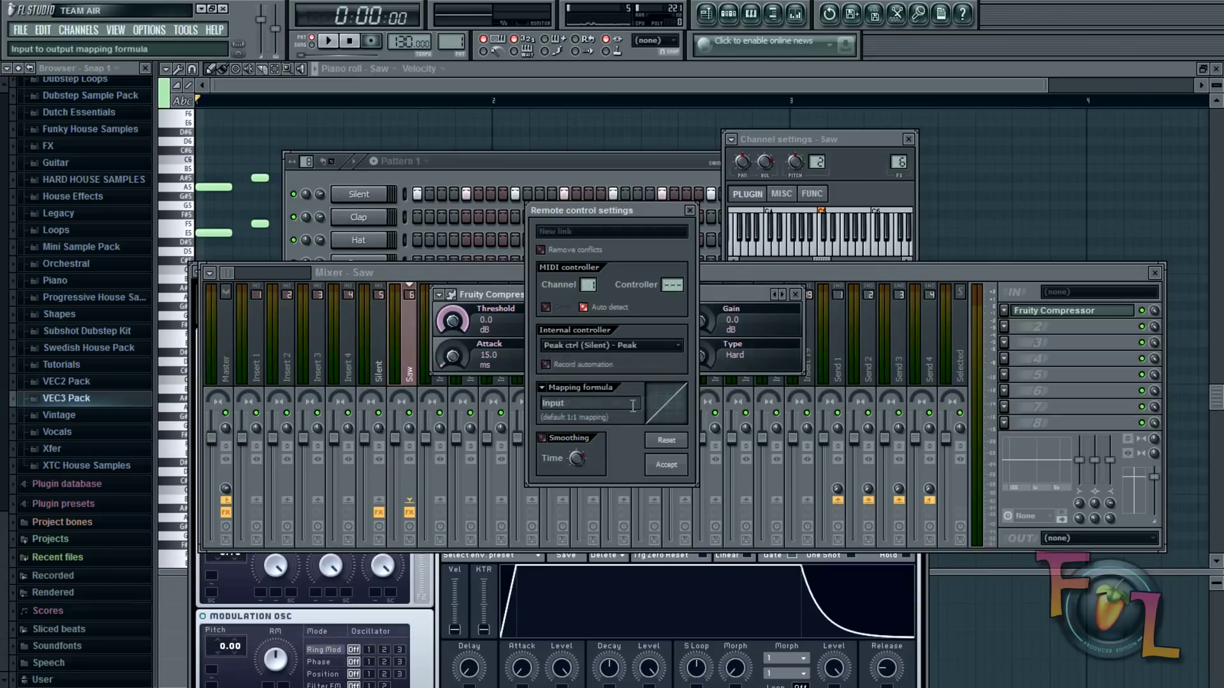
click(543, 387)
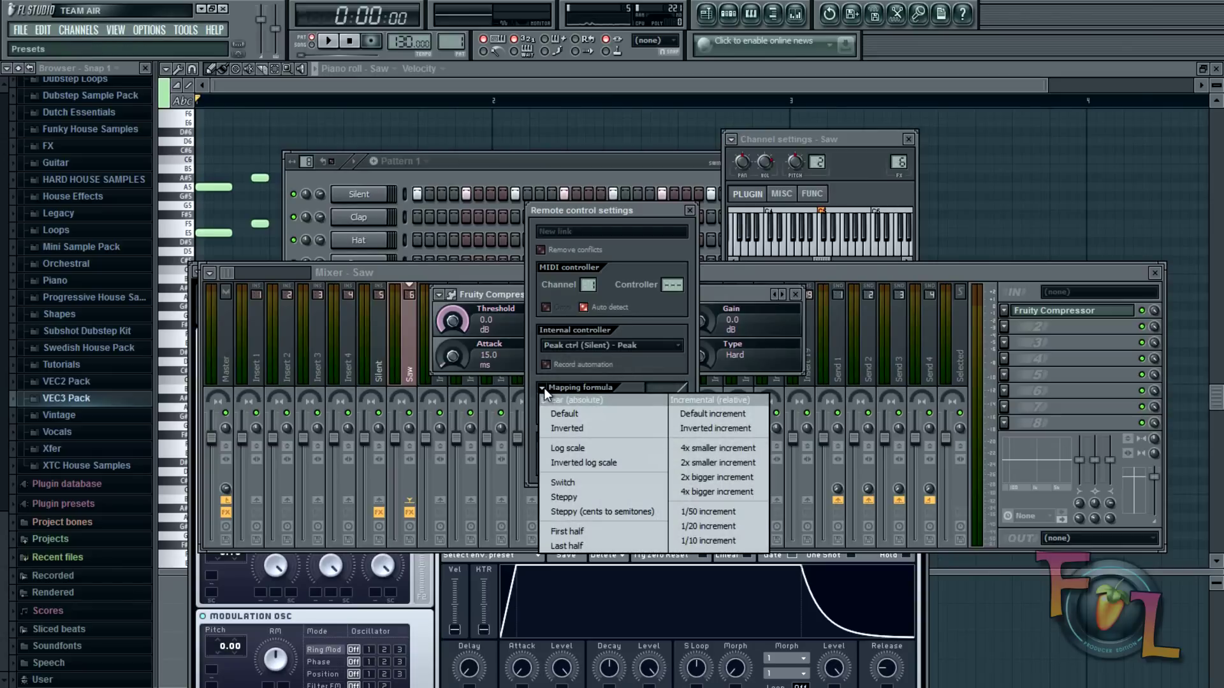
click(566, 427)
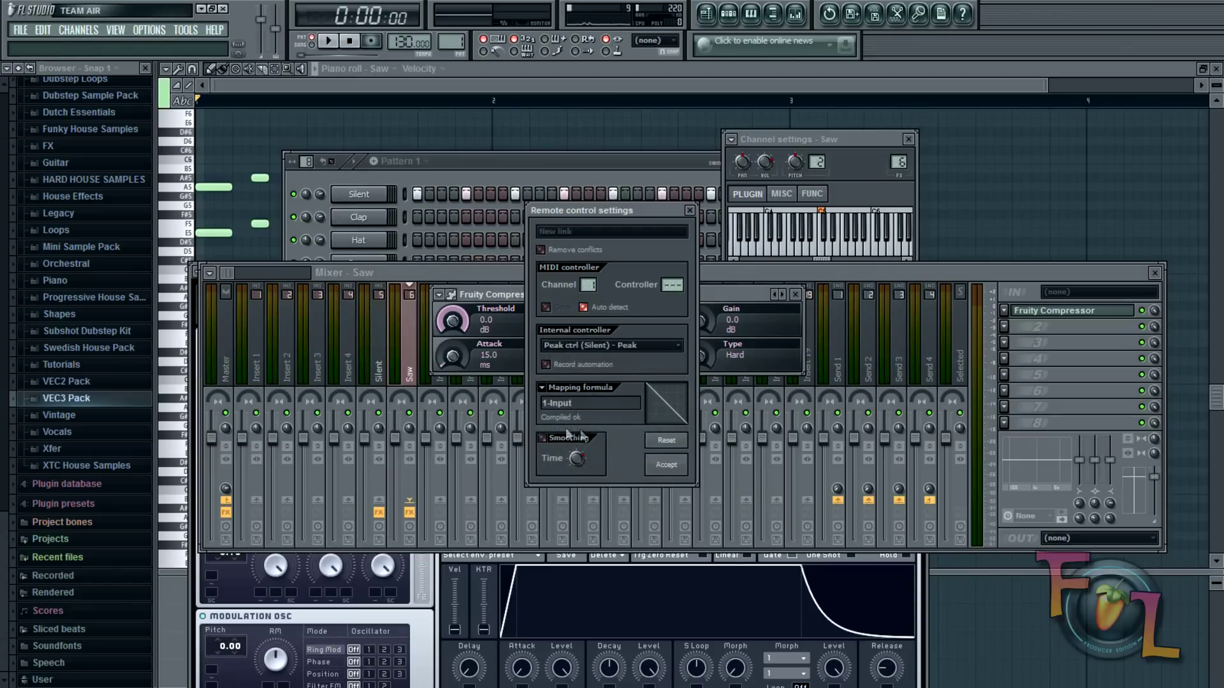
click(676, 472)
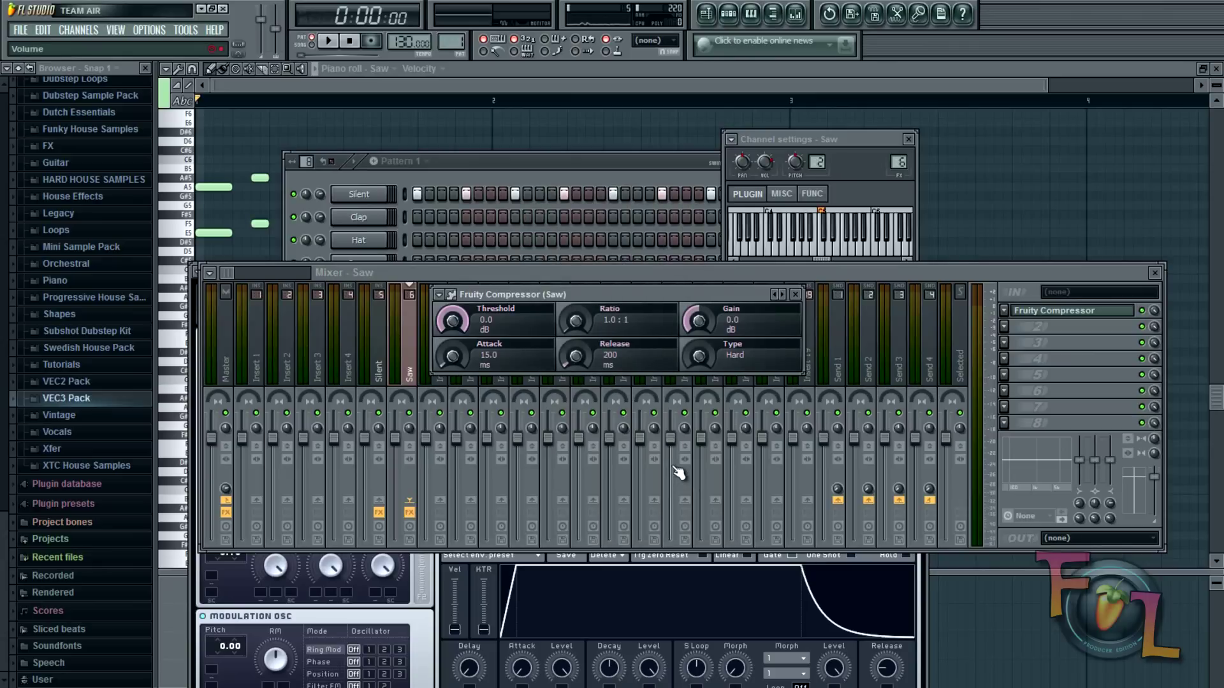
- Play to watch the threshold pump, then raise the compressor Ratio to about 24.9:1
key(space)
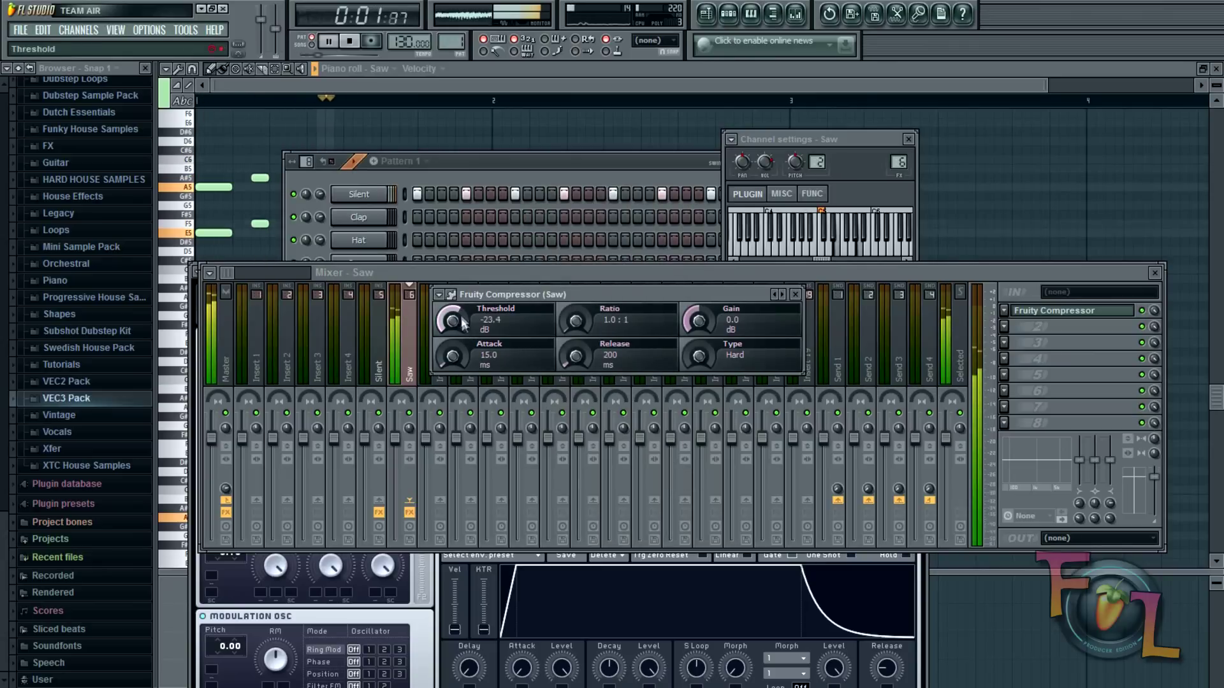
key(space)
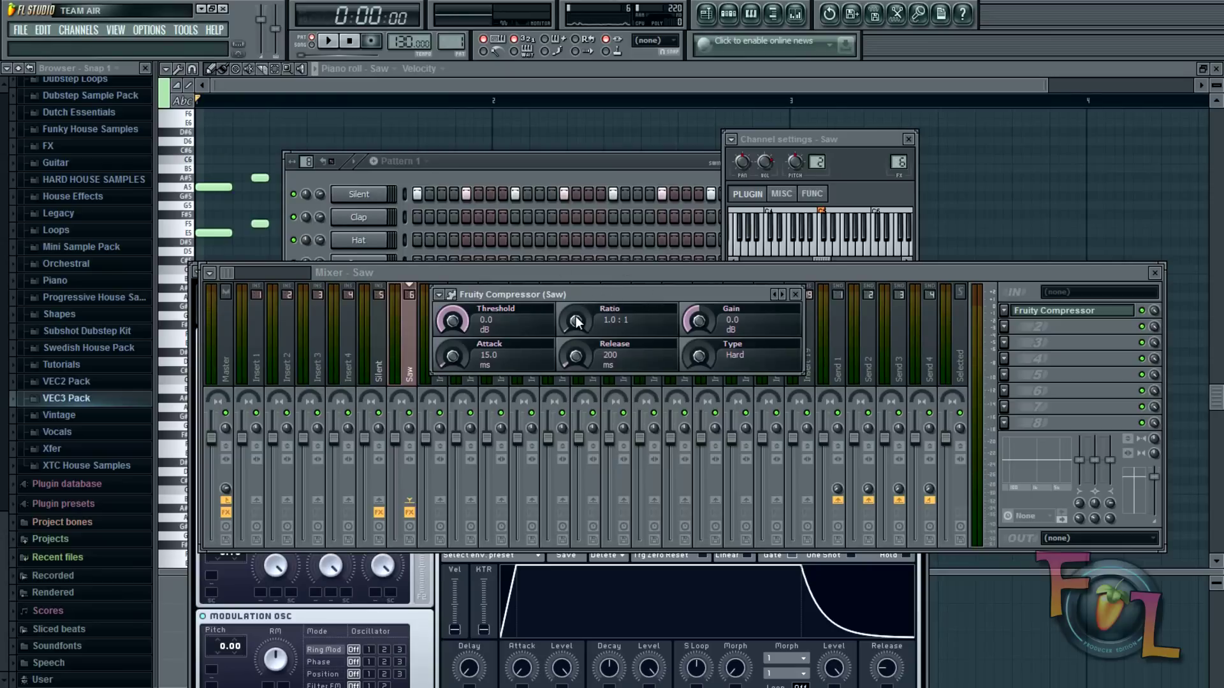
drag(576, 317, 554, 161)
drag(856, 276, 860, 354)
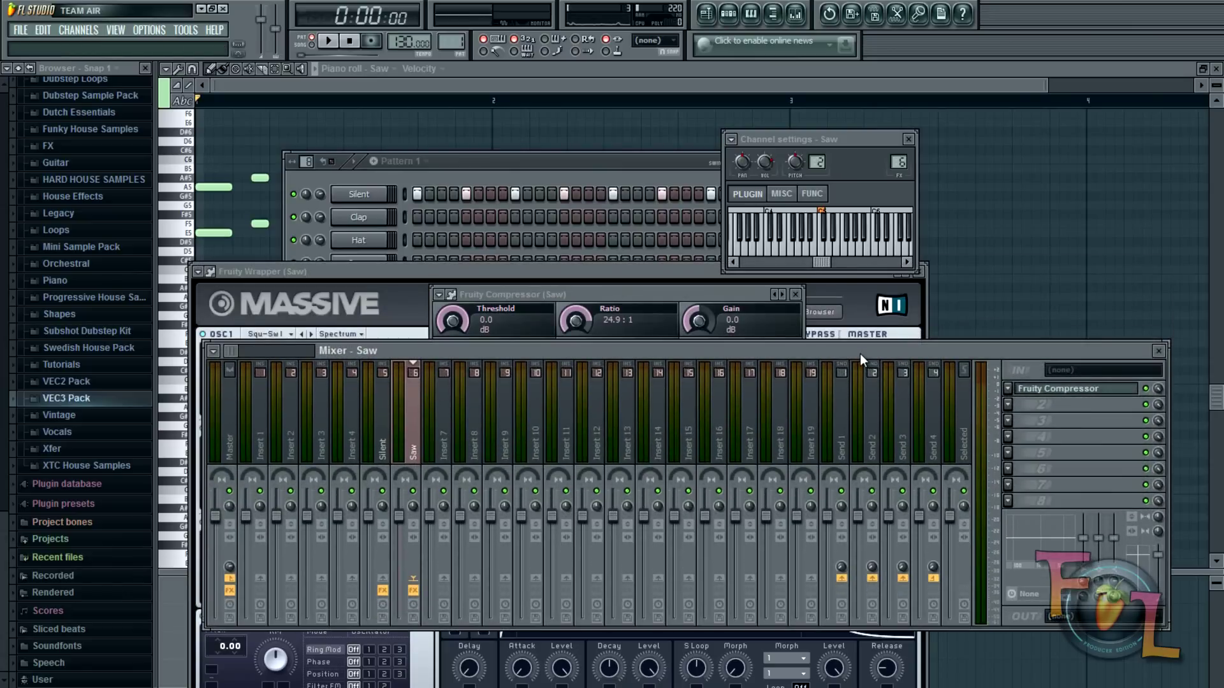
- Select the Silent mixer track, bring up its Fruity Peak Controller, and set PEAK TNS to 86%
drag(692, 293, 695, 274)
click(388, 450)
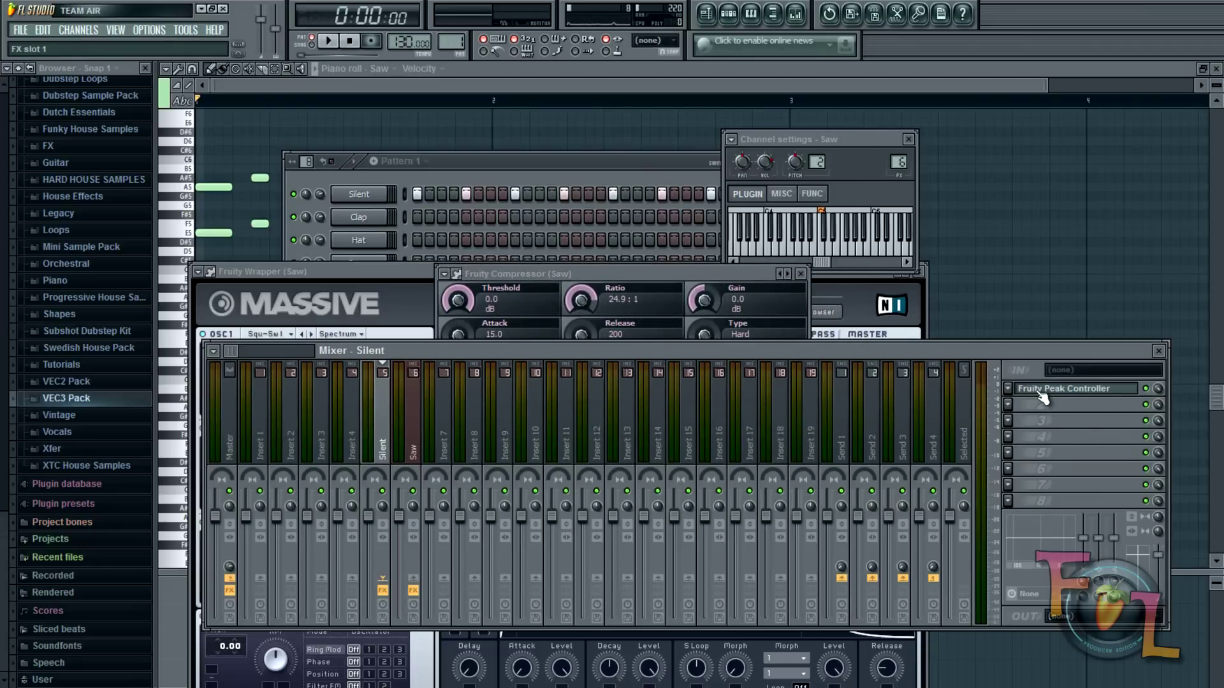
click(1043, 395)
drag(506, 285, 396, 285)
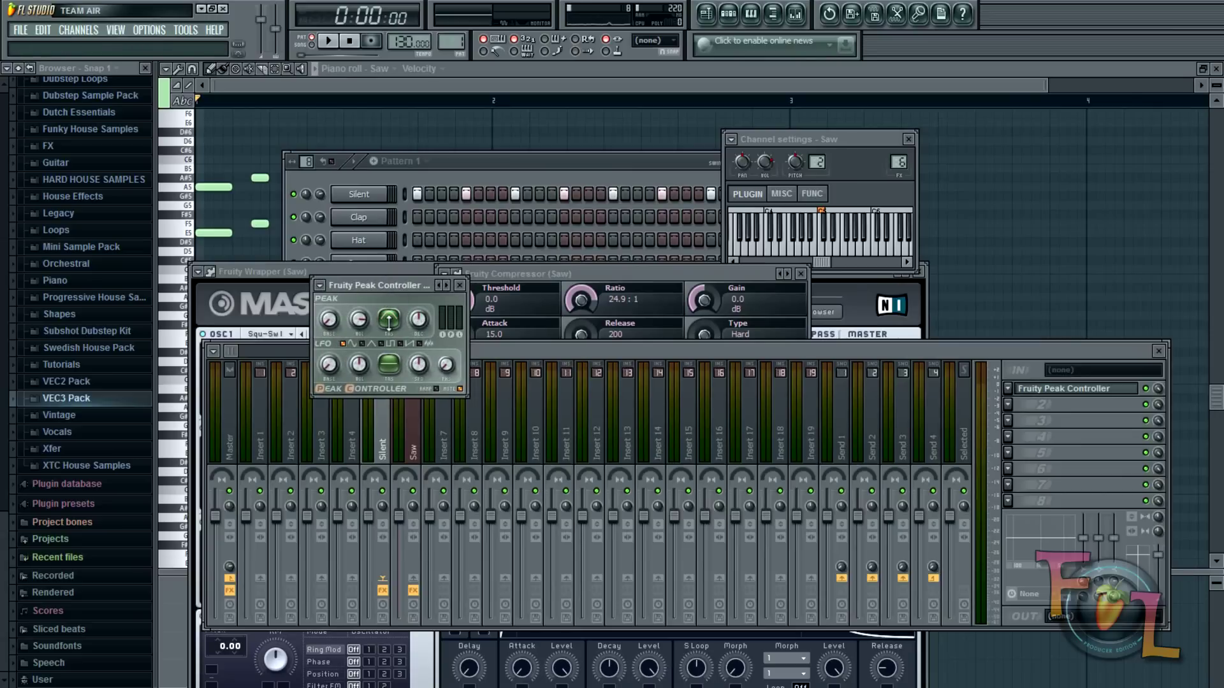
drag(389, 321, 392, 330)
- Audition the sidechain, lower PEAK TNS to 80%, and replay to compare the saw pumping
key(space)
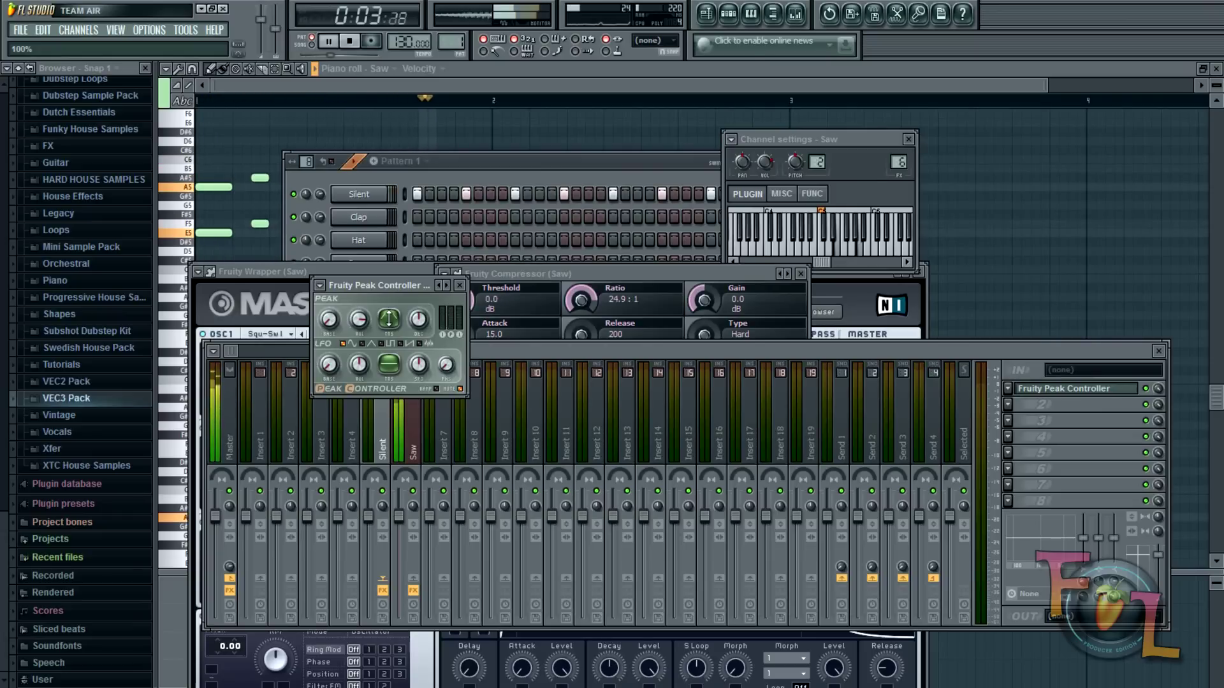
key(space)
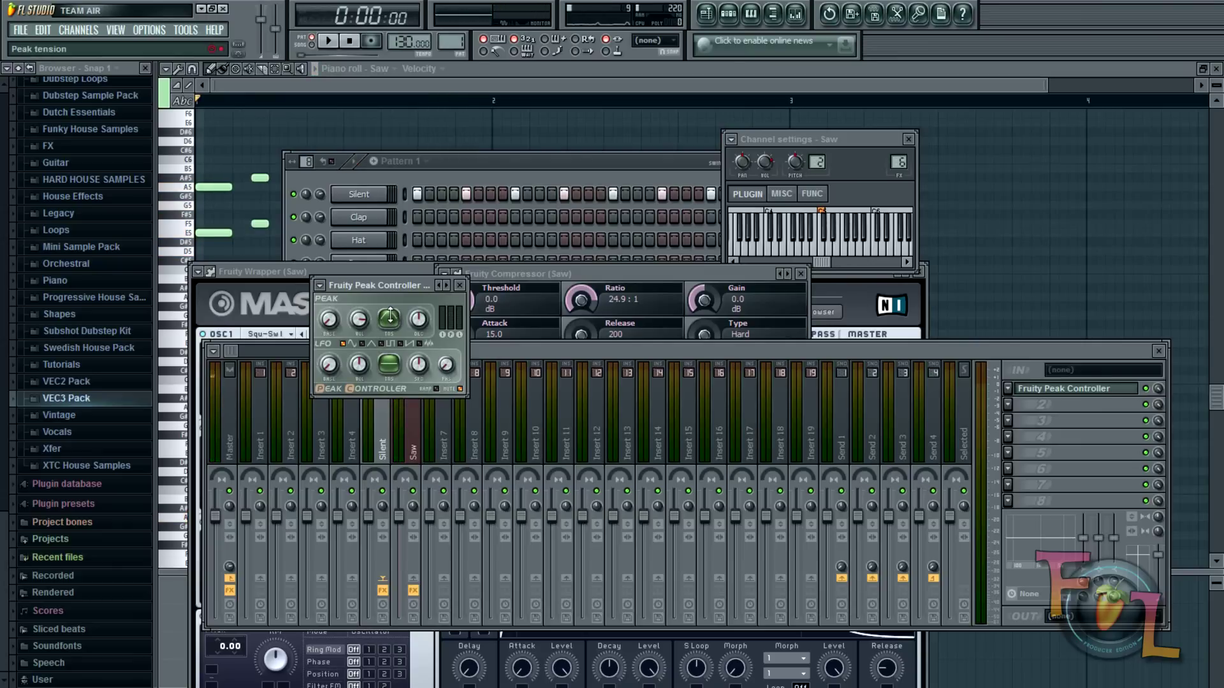
drag(390, 314, 391, 324)
key(space)
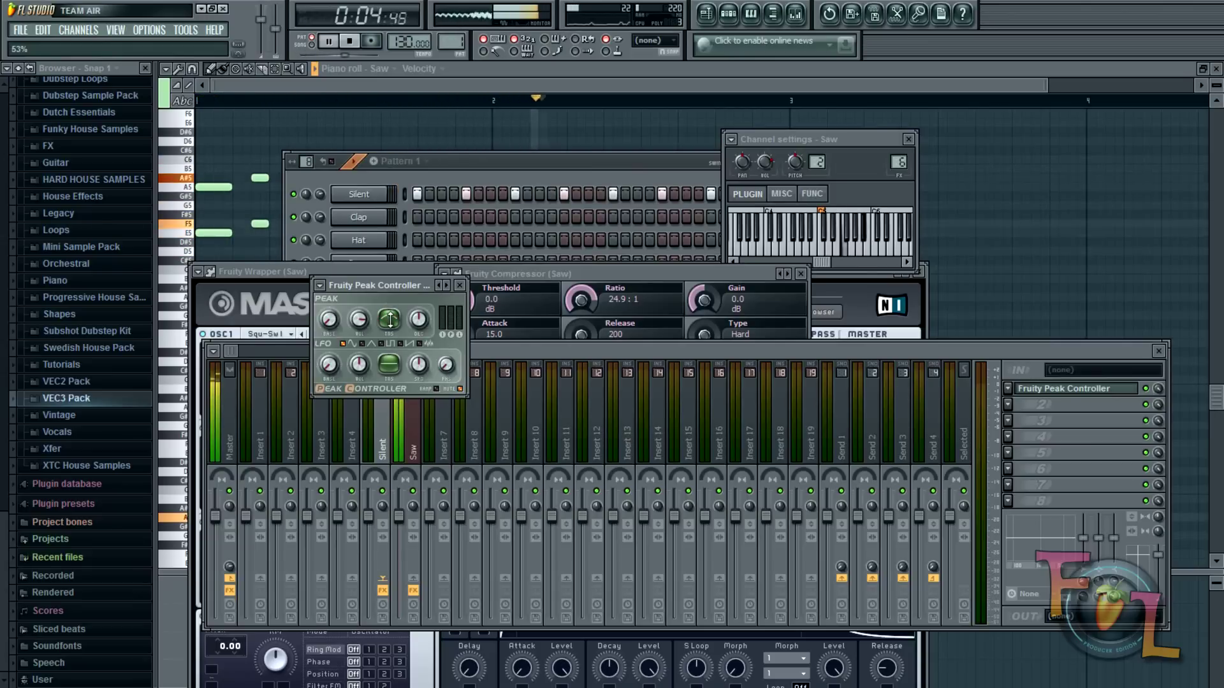
key(space)
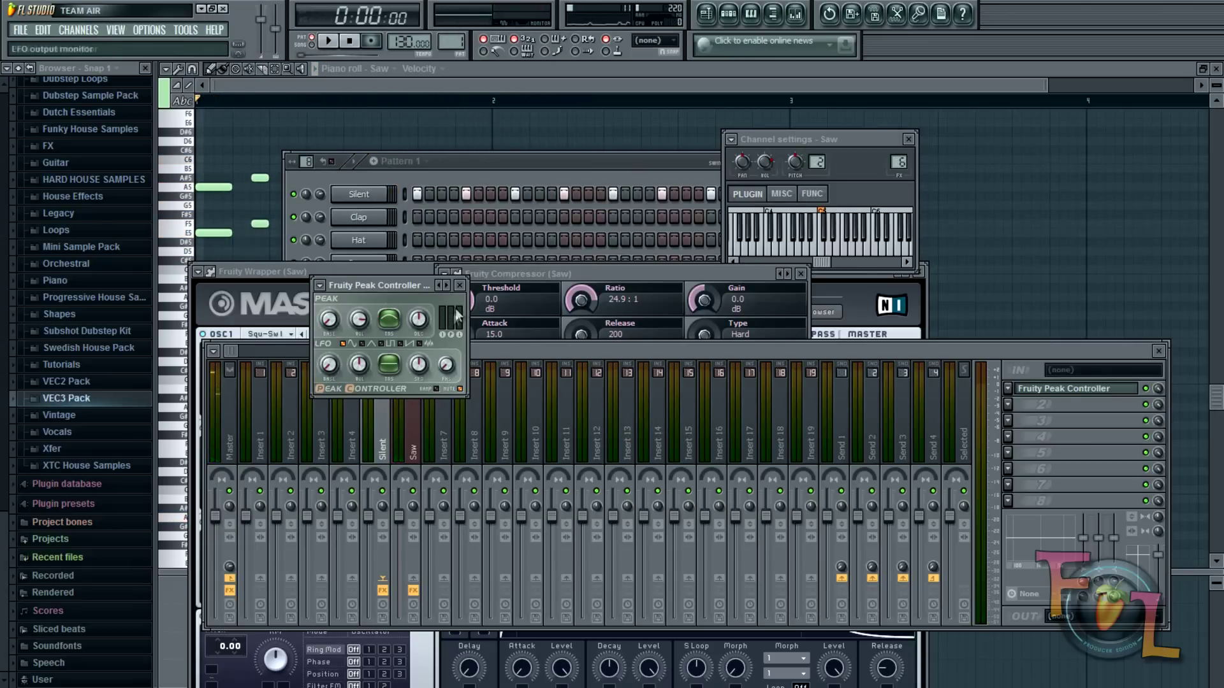
drag(420, 283, 582, 274)
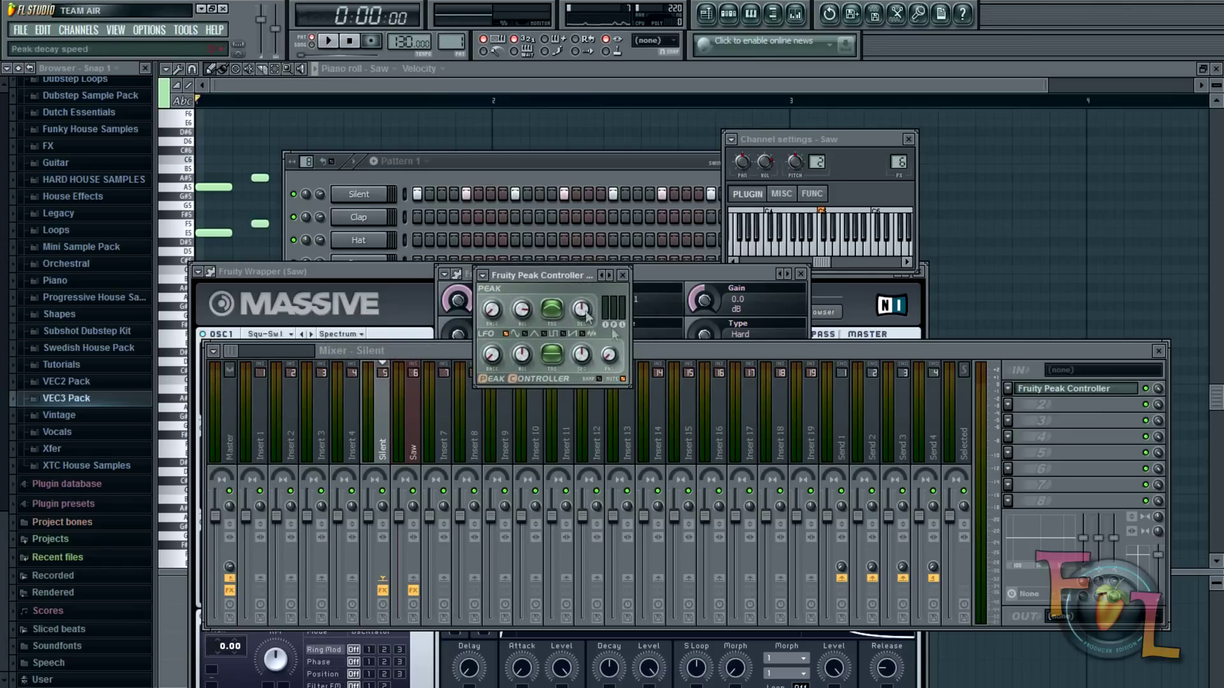
click(1157, 393)
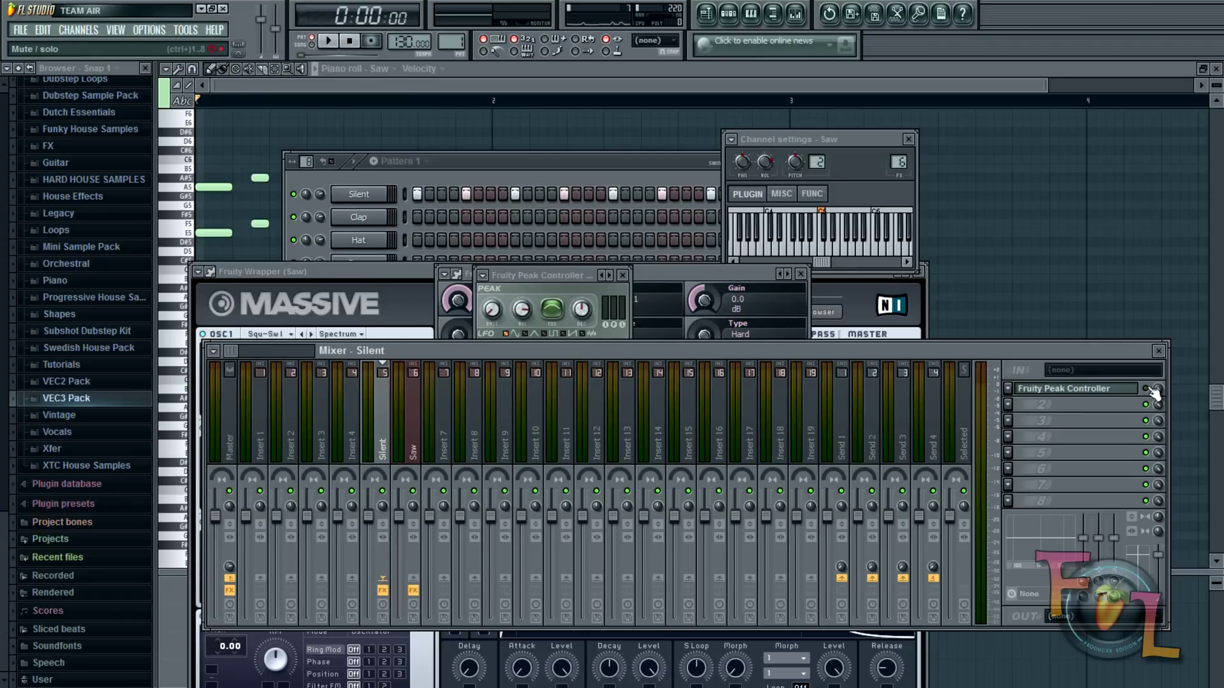
key(space)
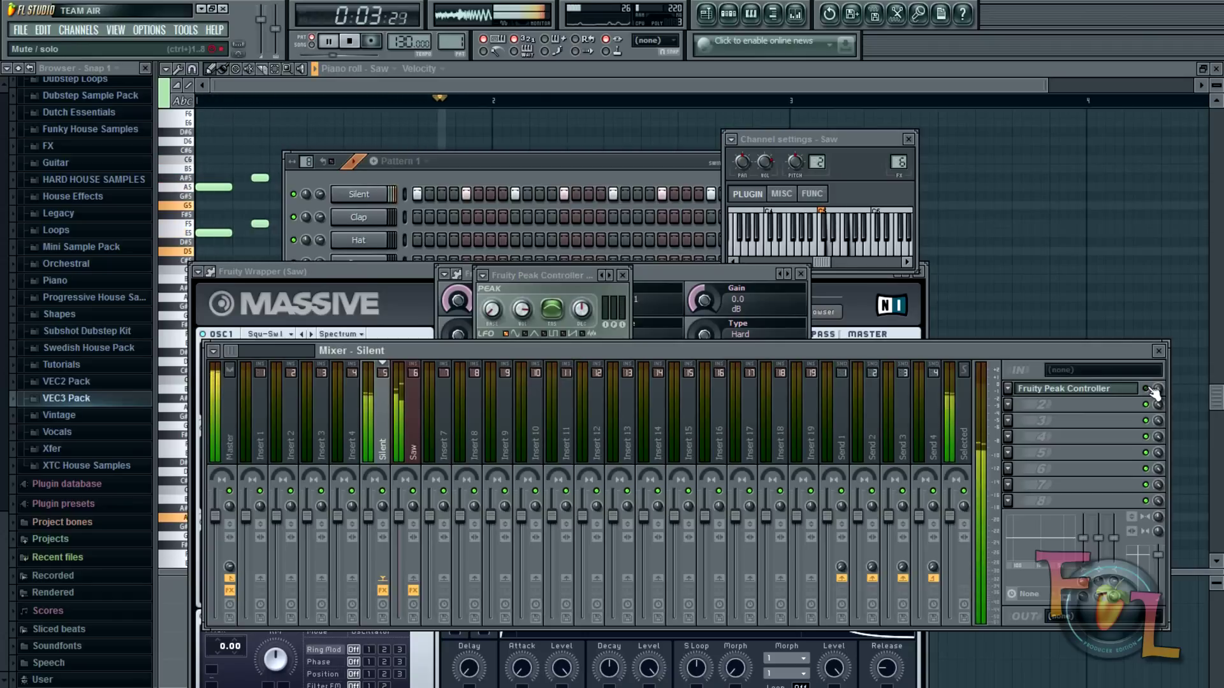
key(space)
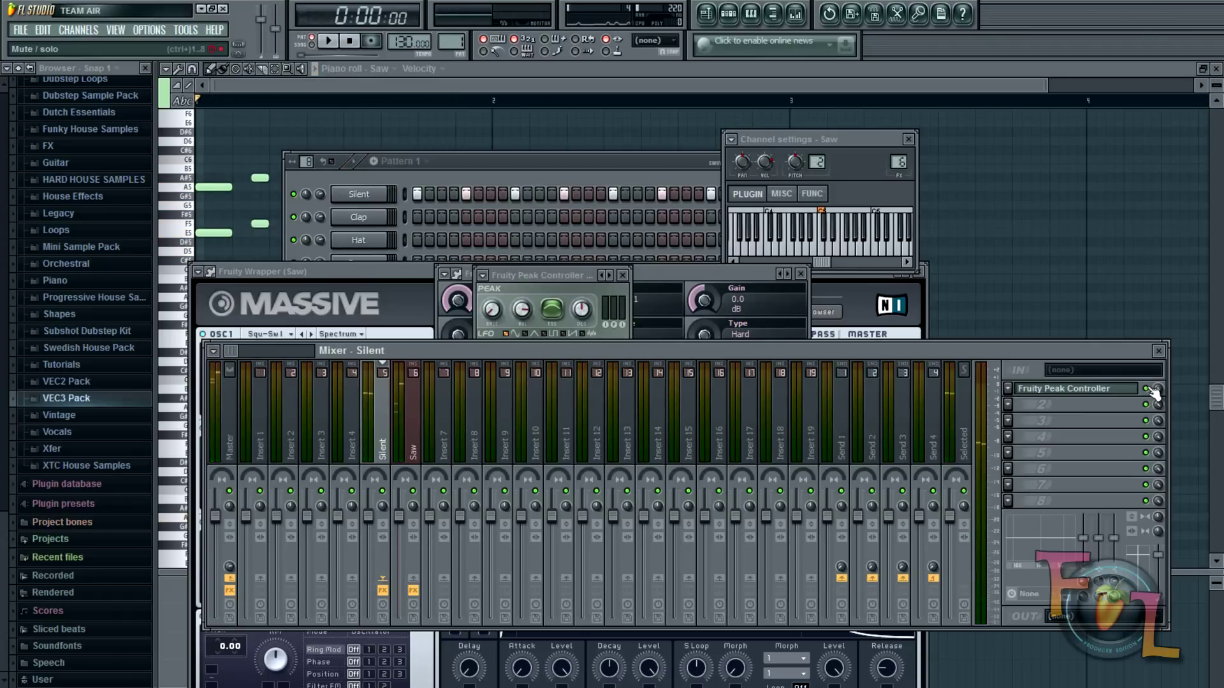
key(space)
drag(556, 276, 552, 279)
key(space)
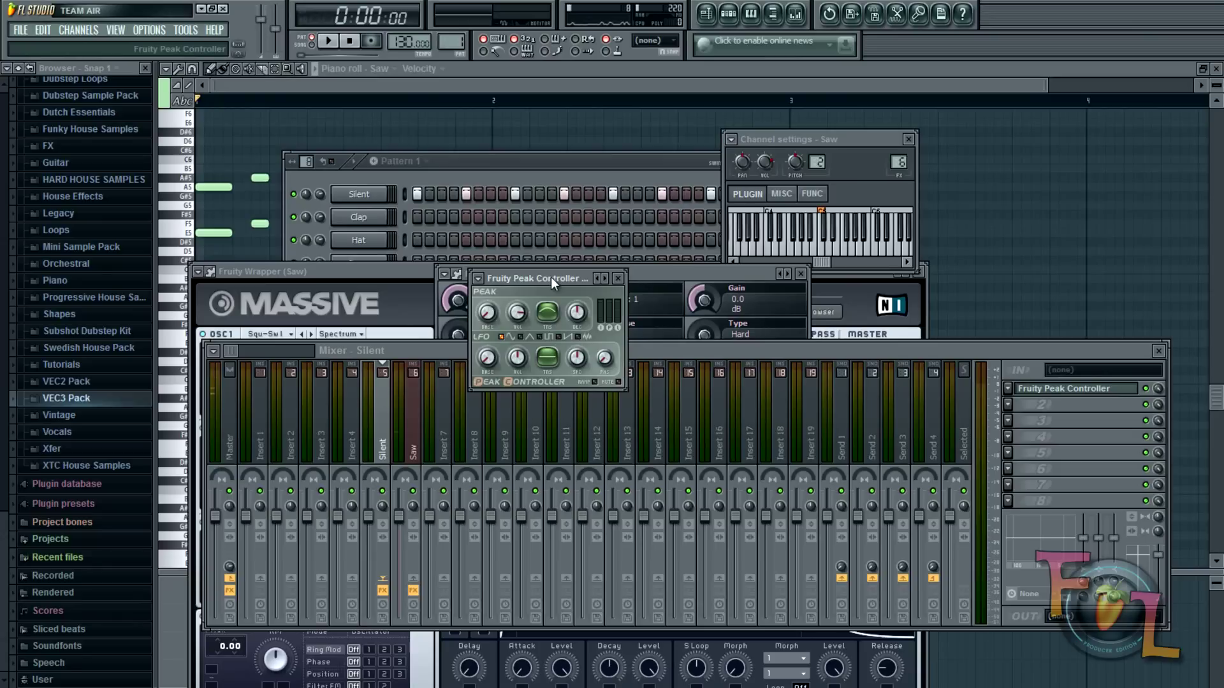
- Audition the sidechained saw, then switch on MUTE in the Silent track's Fruity Peak Controller
key(space)
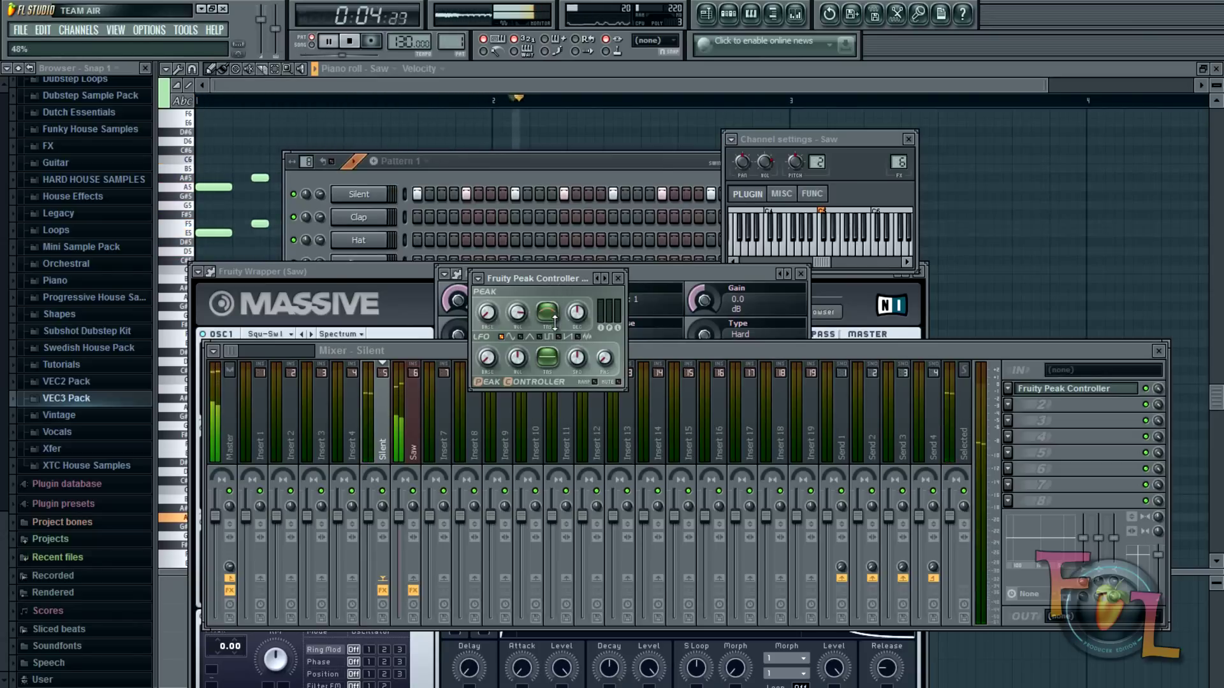
key(space)
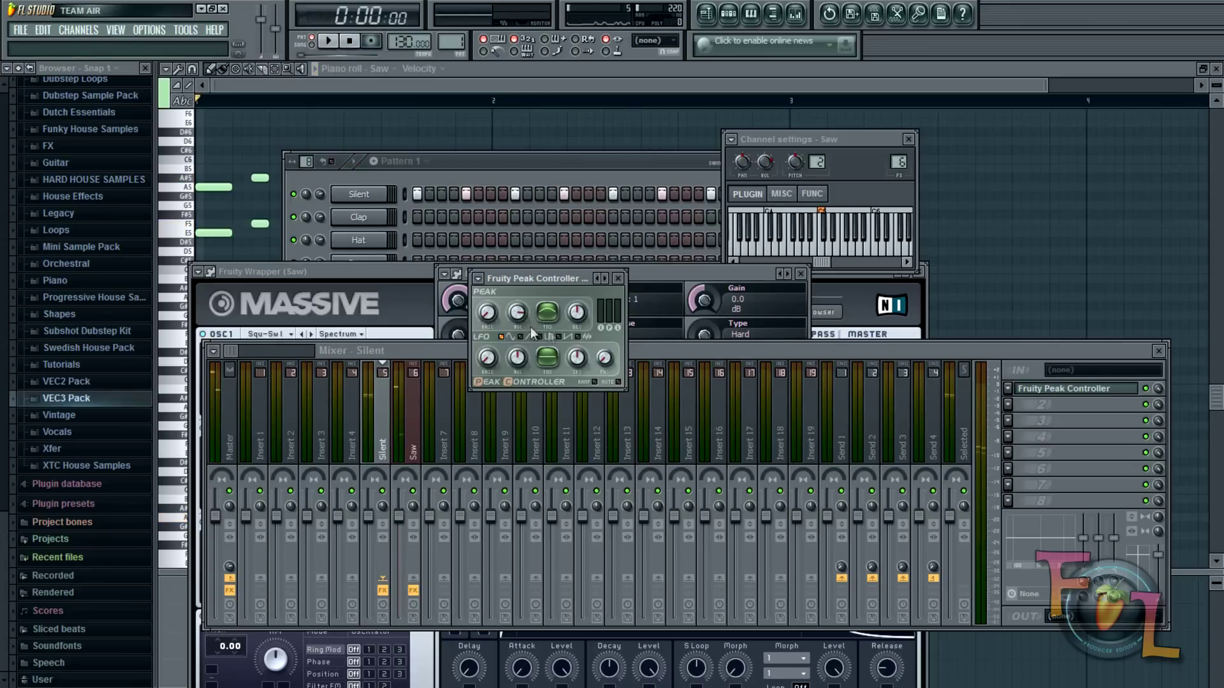
click(619, 381)
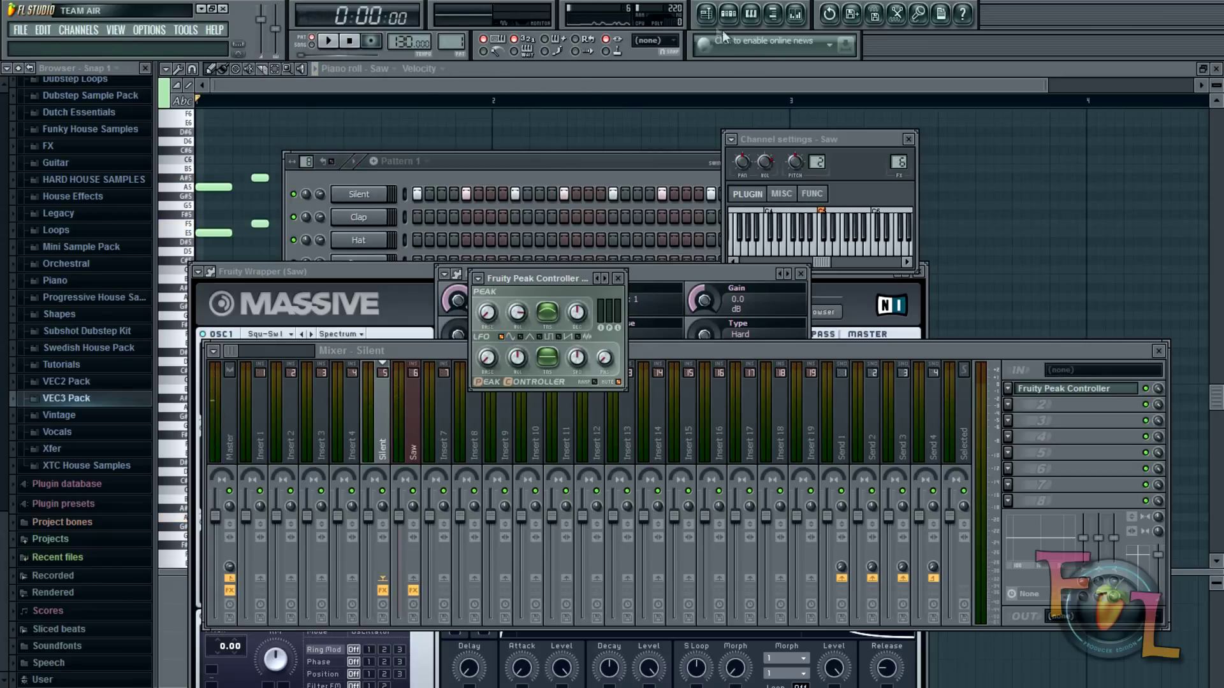